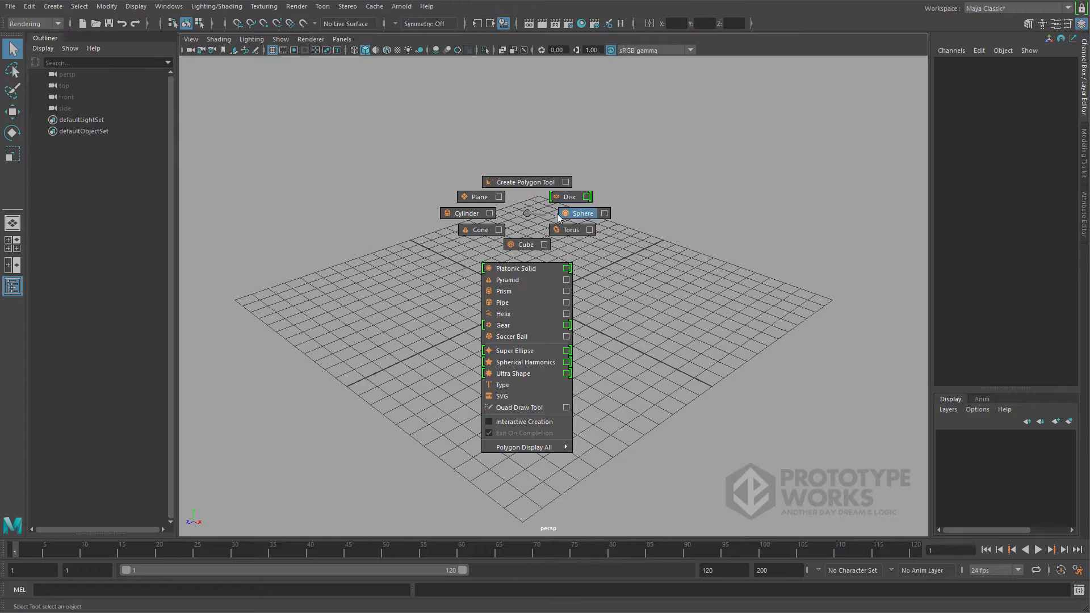
- Create a polygon sphere and assign it a new Maya Blinn material
alt+right_drag(573, 322, 703, 322)
alt+middle_drag(704, 322, 616, 319)
alt+right_drag(616, 319, 694, 289)
right_click(479, 147)
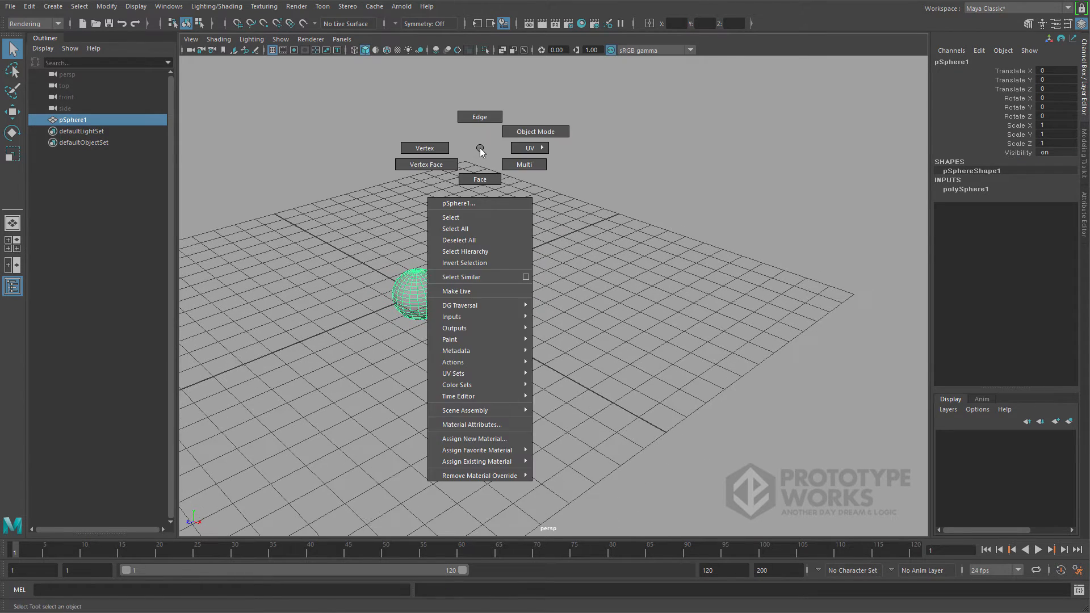
click(491, 438)
drag(692, 94, 636, 95)
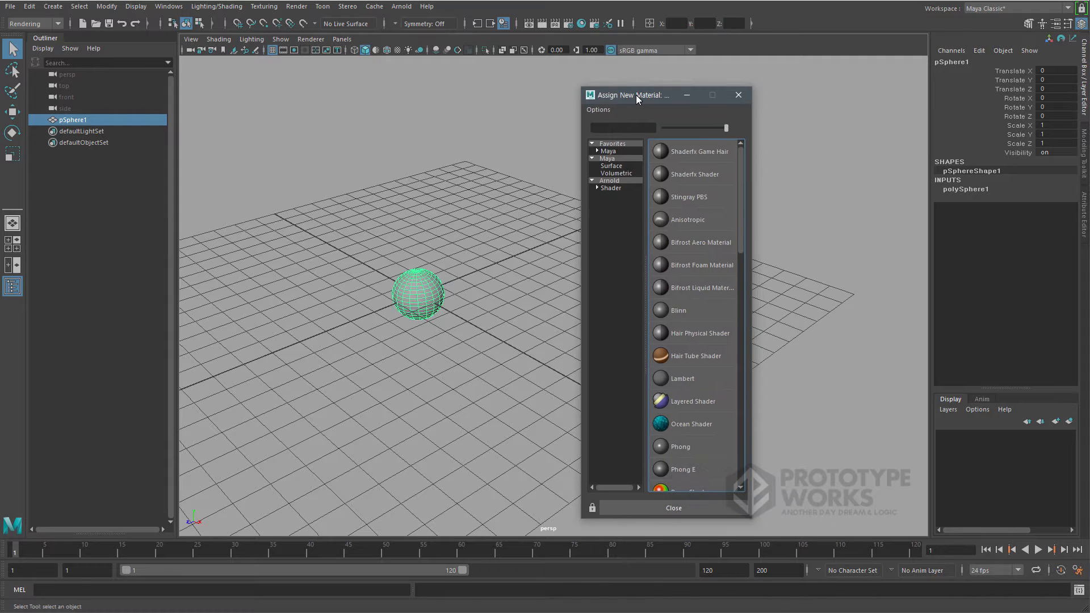
click(616, 152)
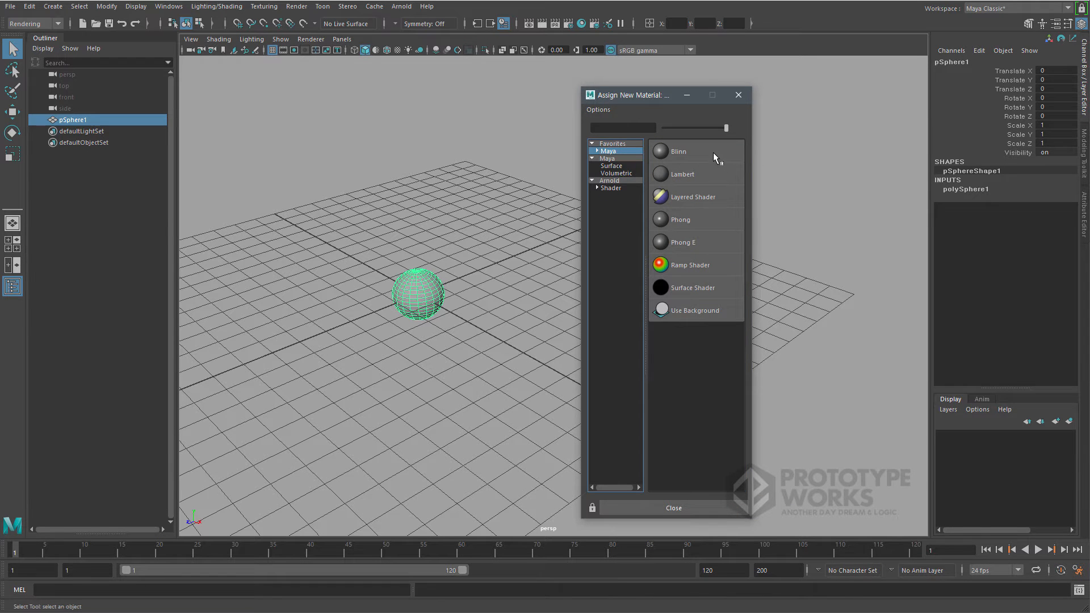
click(697, 151)
alt+drag(375, 312, 496, 315)
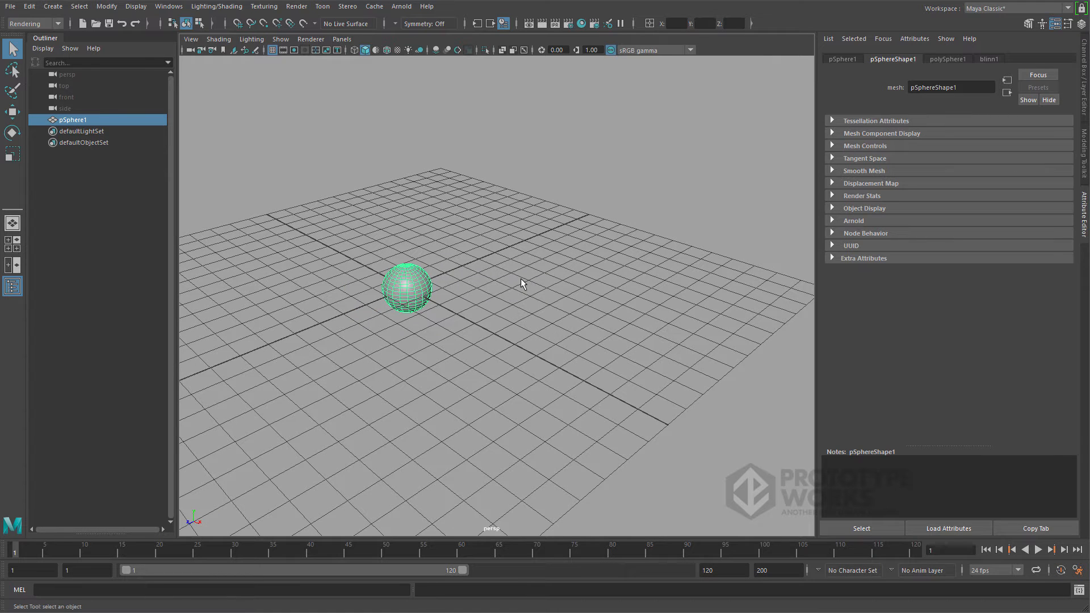
key(ctrl+a)
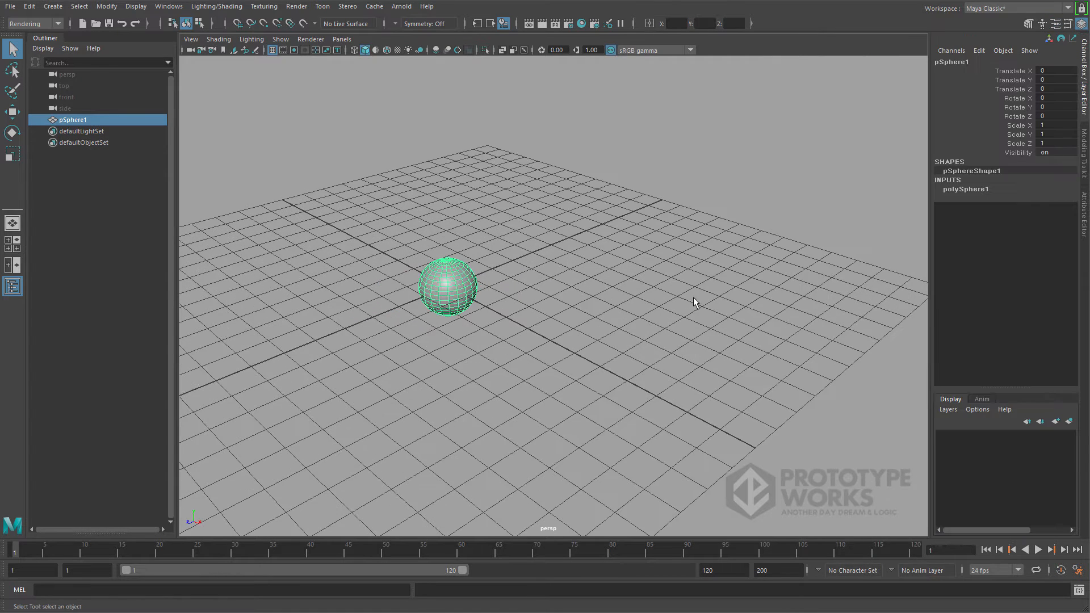
alt+right_drag(693, 297, 644, 290)
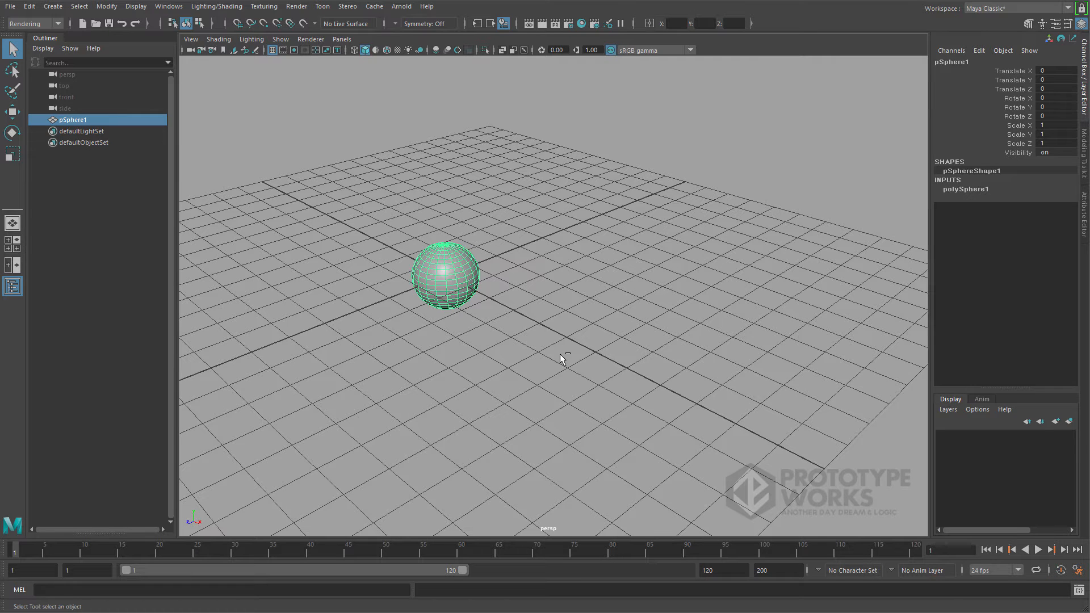
- Show the sphere's attributes and compare its shape node with its blinn1 material node
key(ctrl+a)
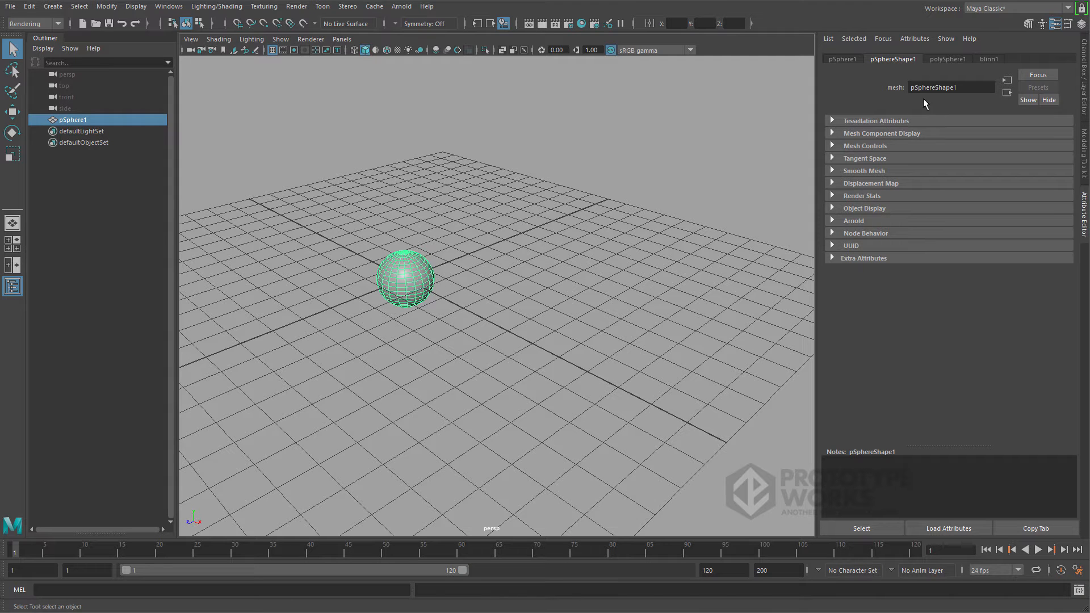
drag(935, 88, 957, 89)
click(993, 58)
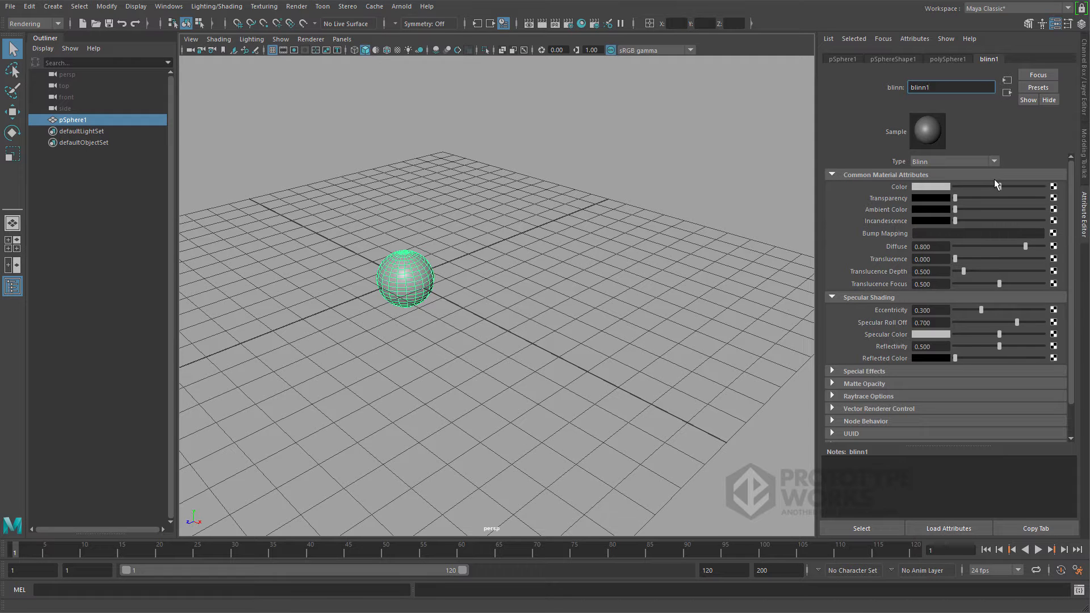
click(914, 63)
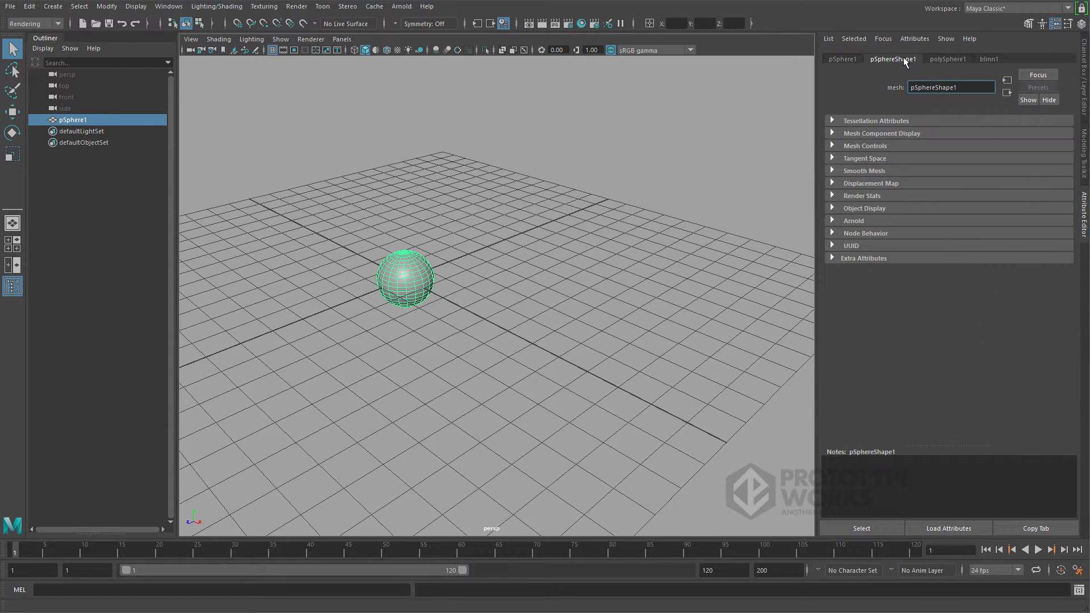
click(994, 59)
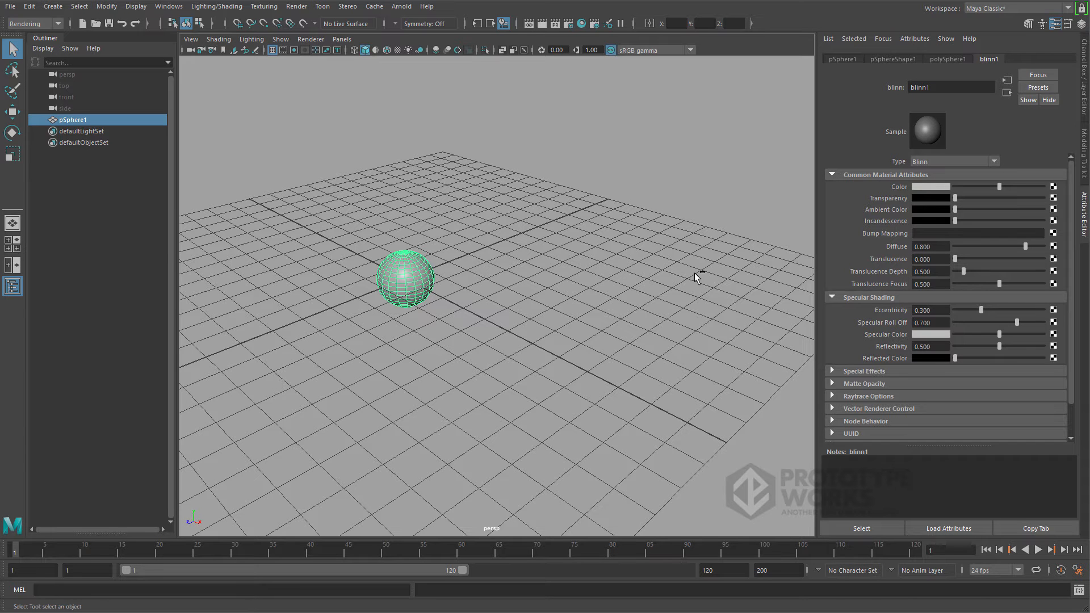
key(ctrl+a)
- Select the sphere and open its material attributes directly from the object
alt+right_drag(619, 309, 671, 310)
alt+middle_drag(671, 310, 723, 308)
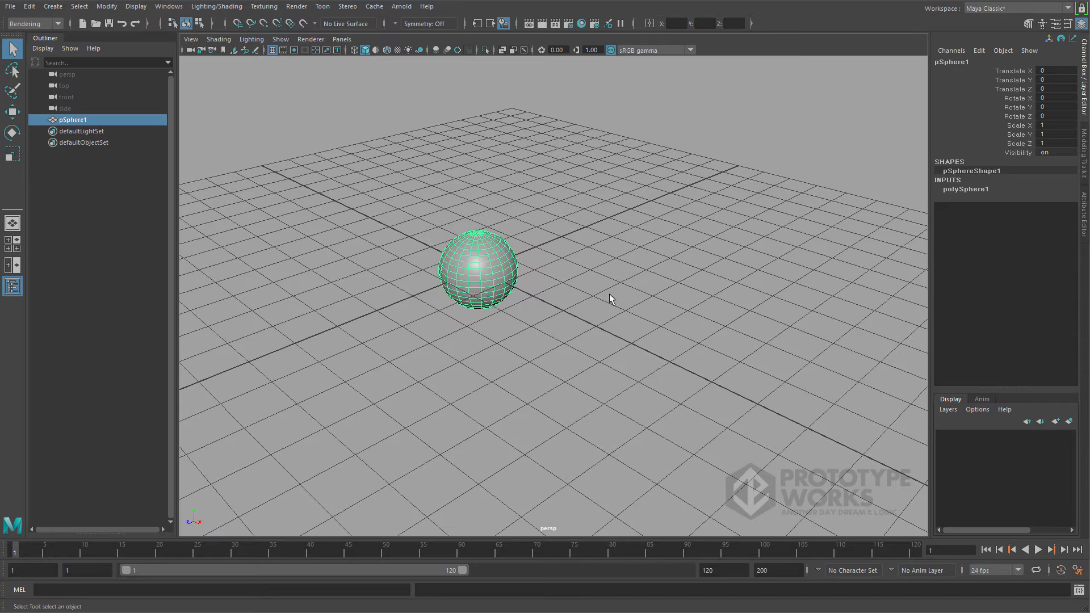
click(550, 328)
alt+drag(550, 328, 567, 302)
click(453, 237)
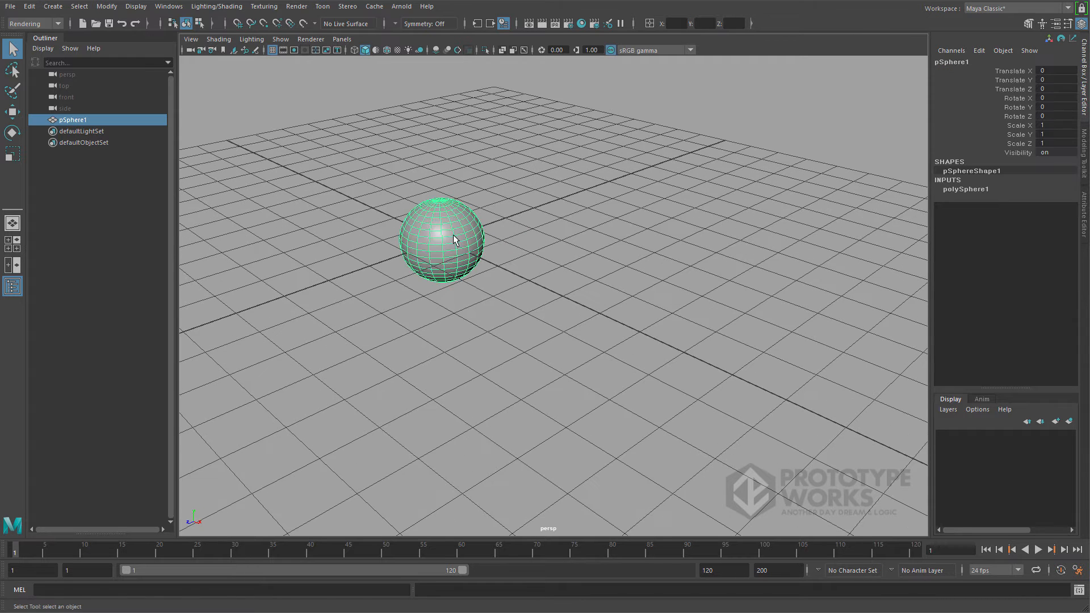
right_click(554, 114)
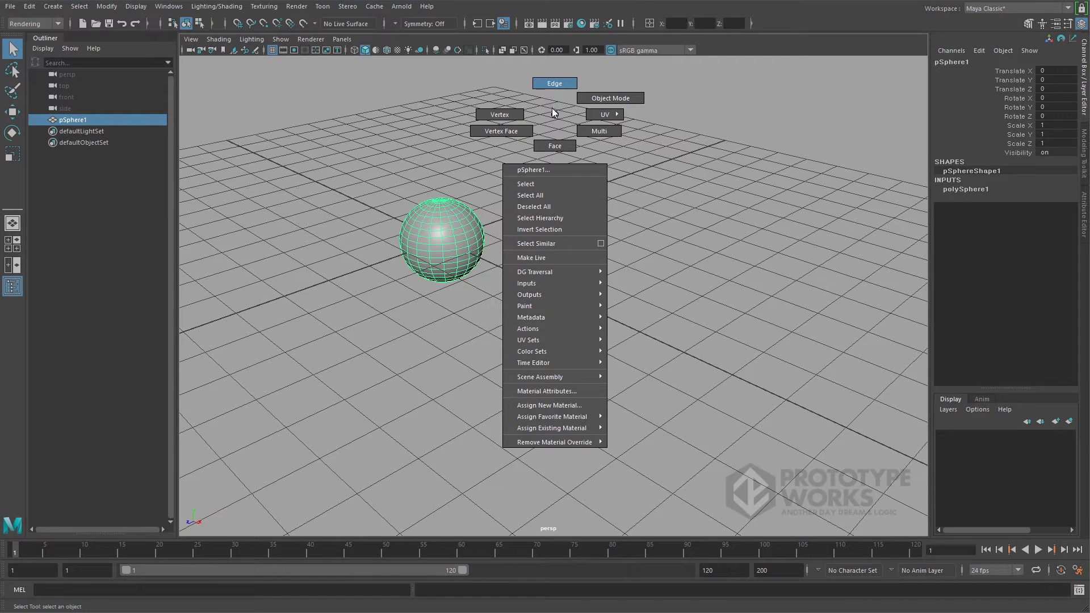
click(582, 397)
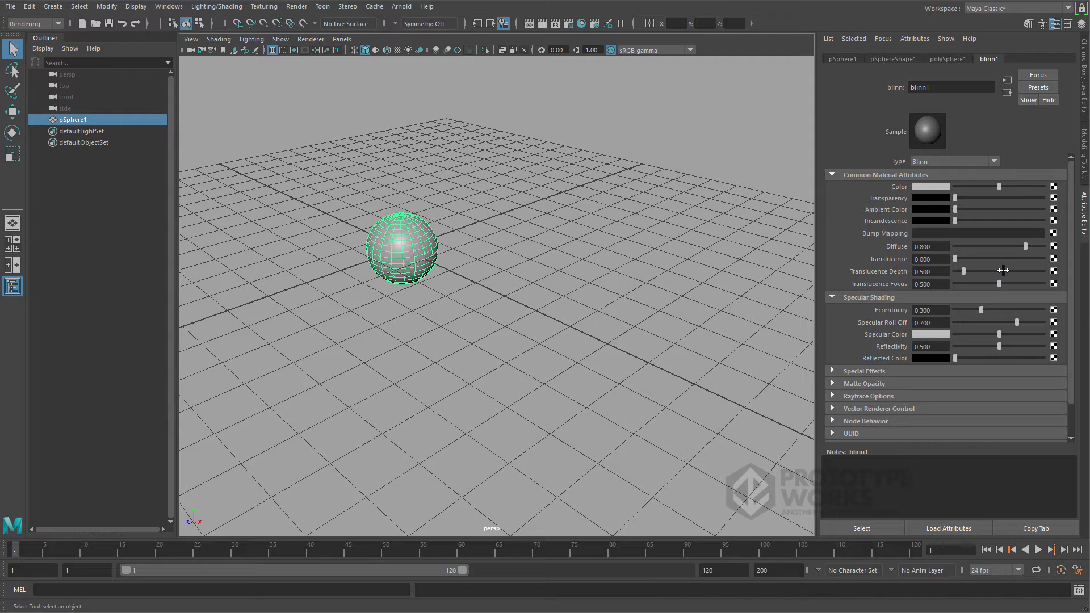
- With the Rendering menu set active, remove the hotkey assigned to the Material Attributes command
right_click(543, 199)
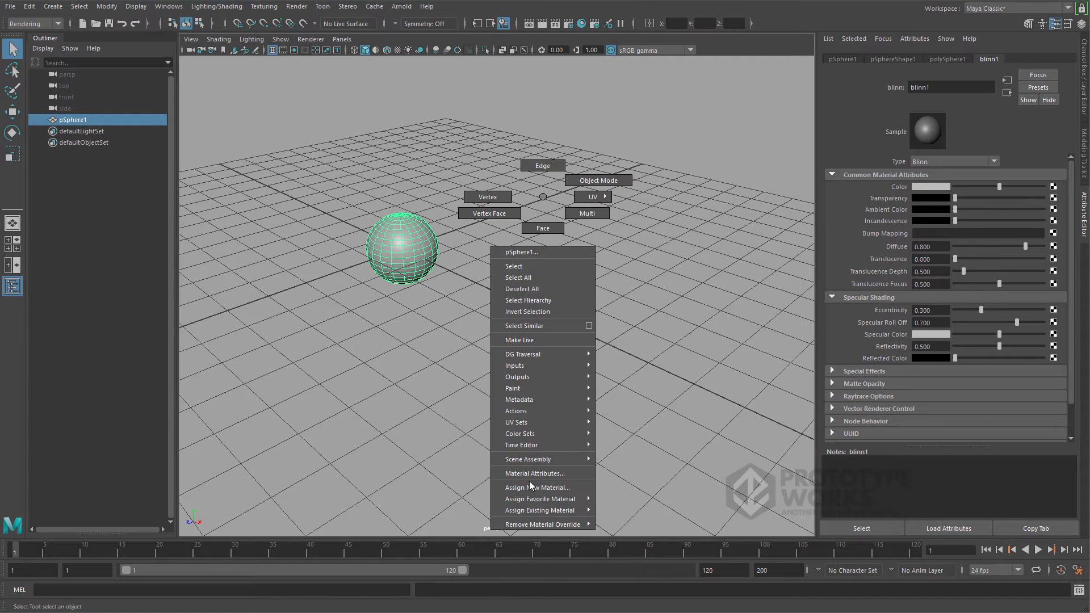
click(263, 400)
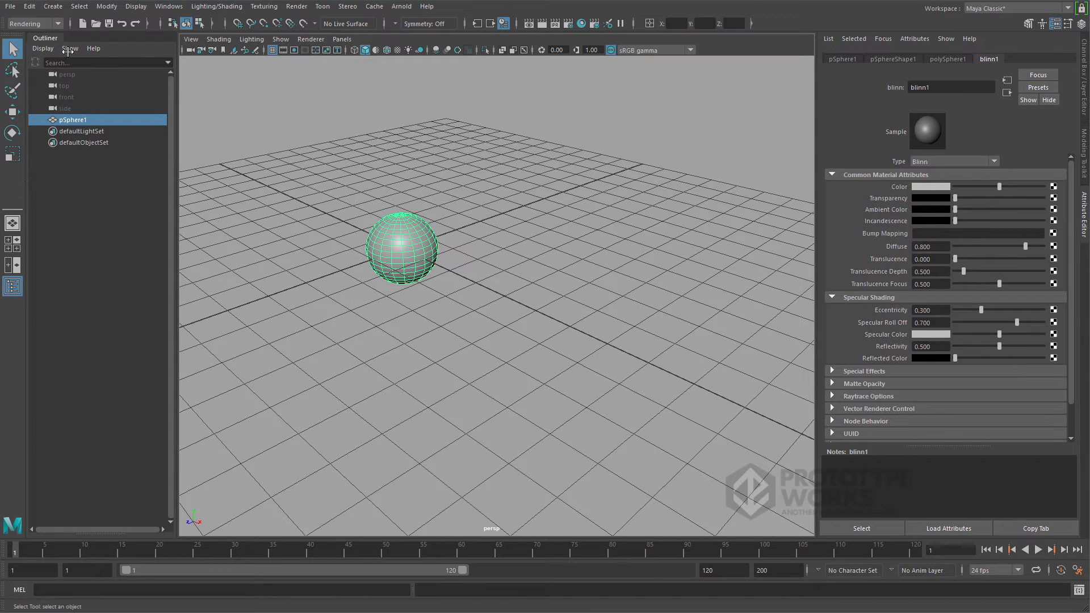
click(51, 23)
click(44, 81)
click(229, 10)
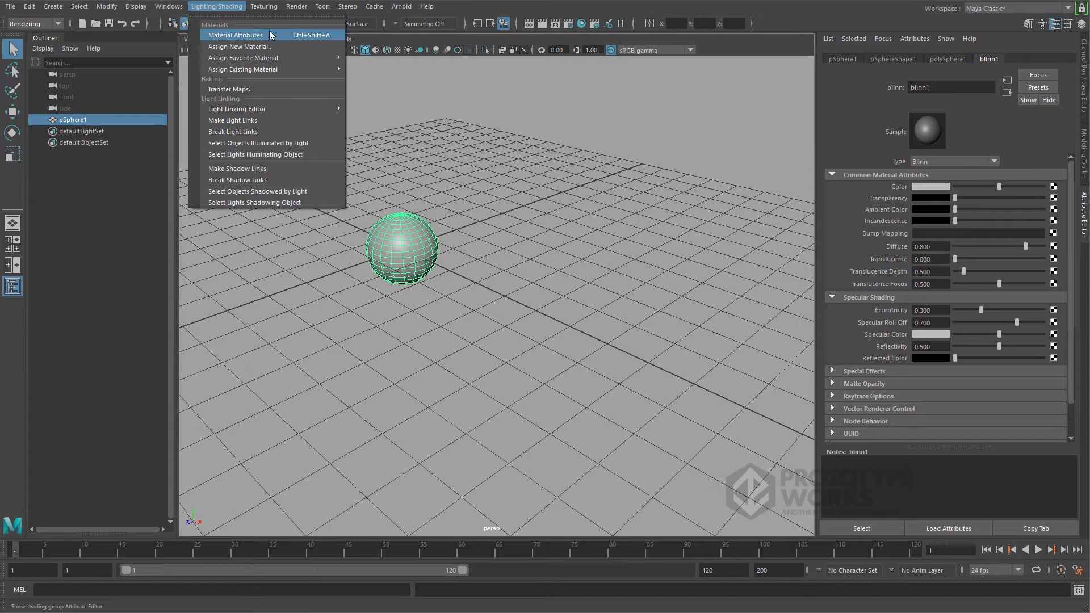
key(Delete)
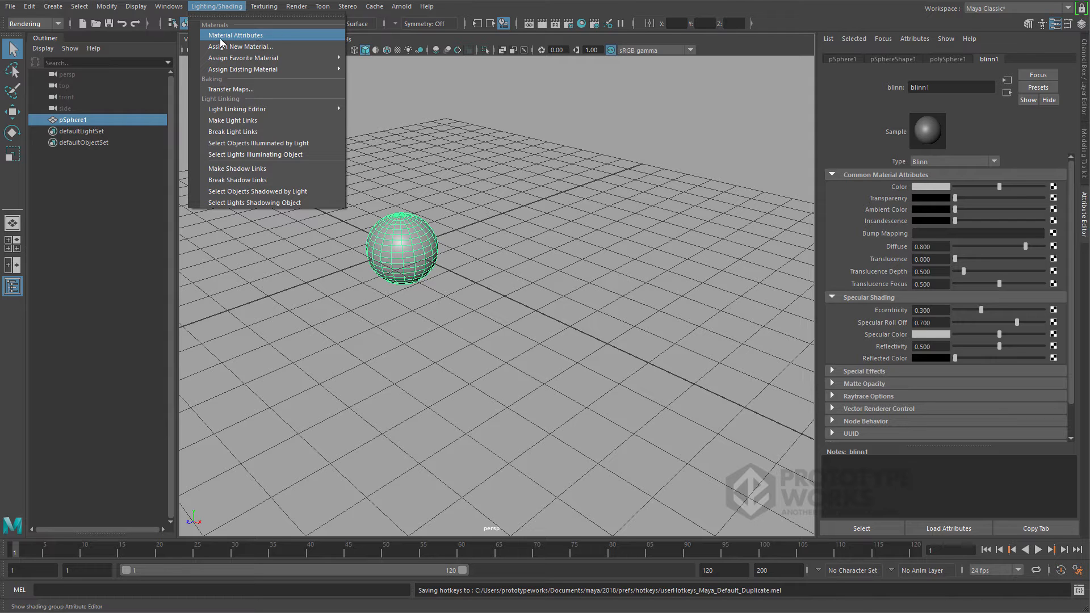
- View the sphere's Blinn material with the Material Attributes command, reselect the sphere, and run the command again
click(276, 36)
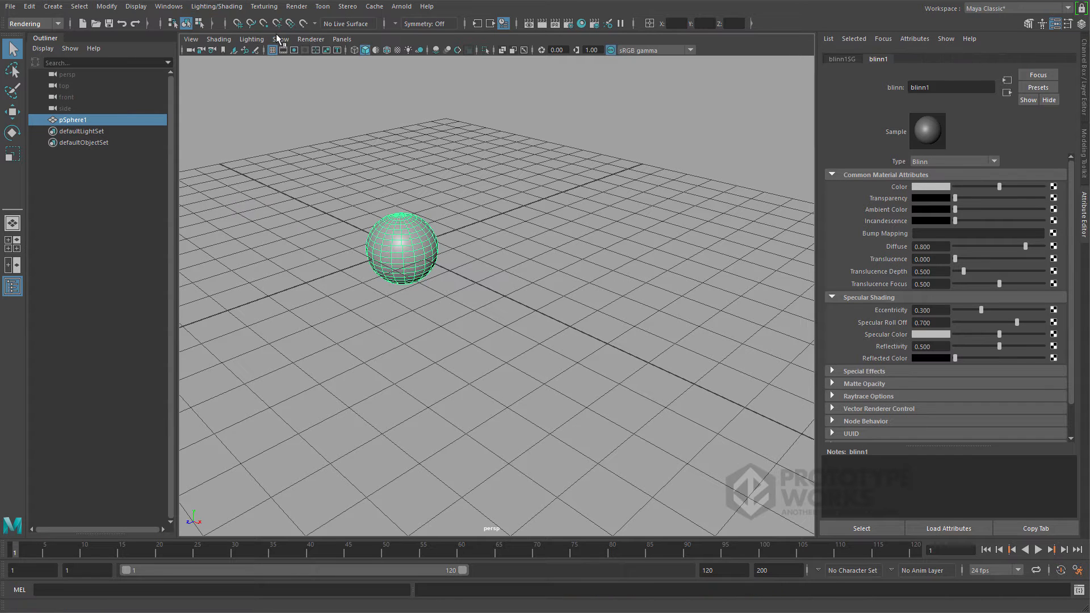
click(496, 266)
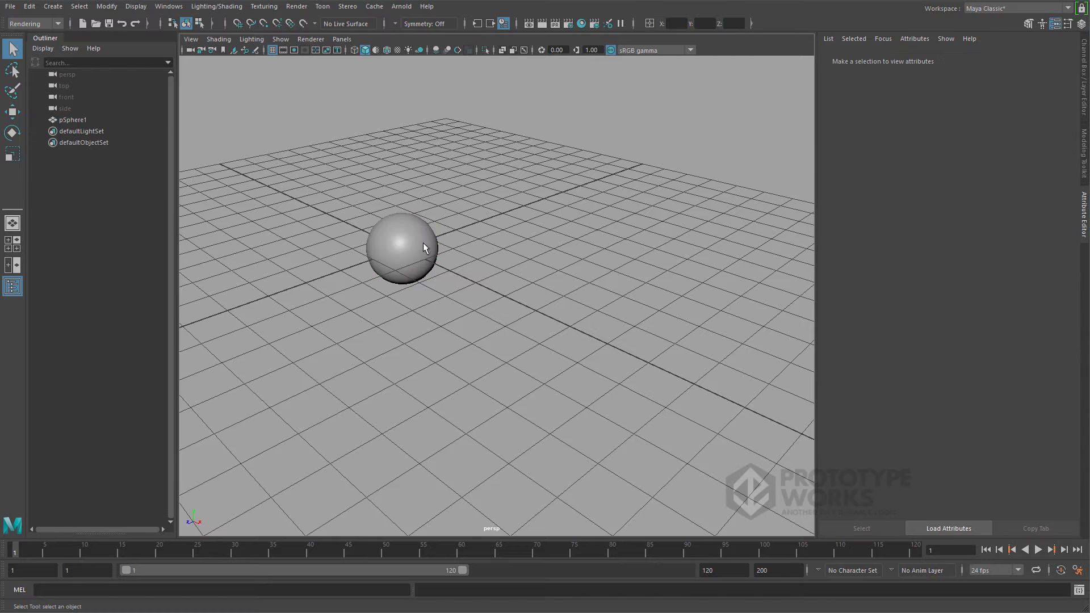
click(423, 243)
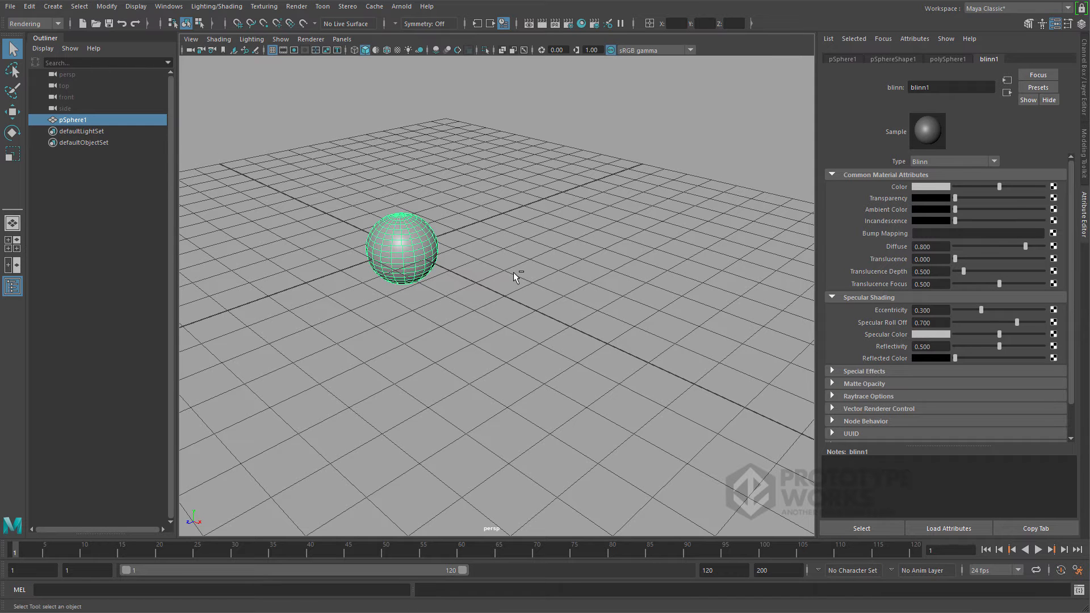
key(ctrl+a)
click(216, 6)
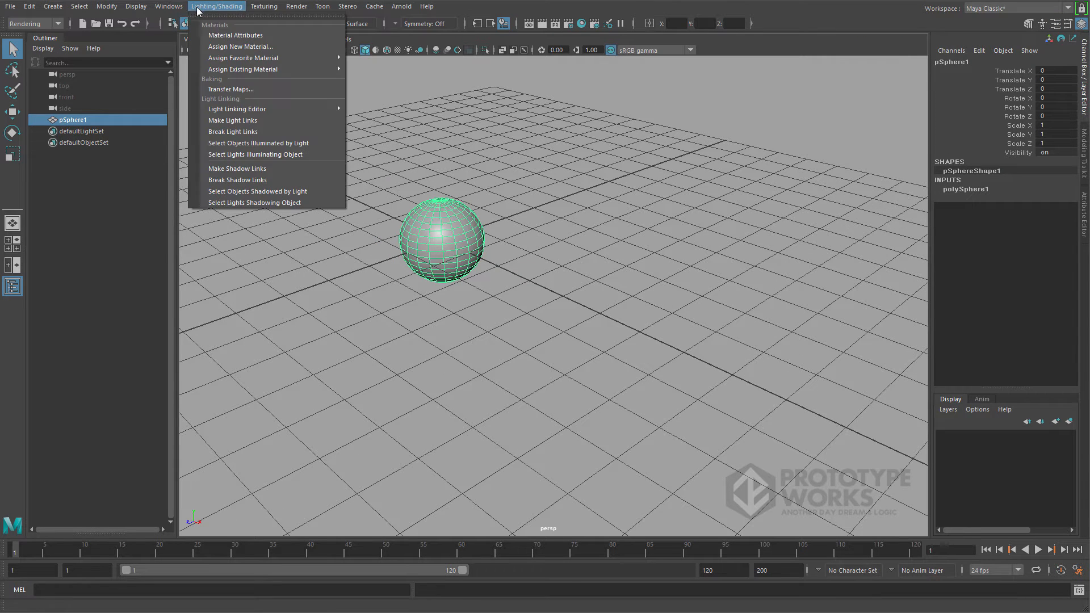
click(267, 36)
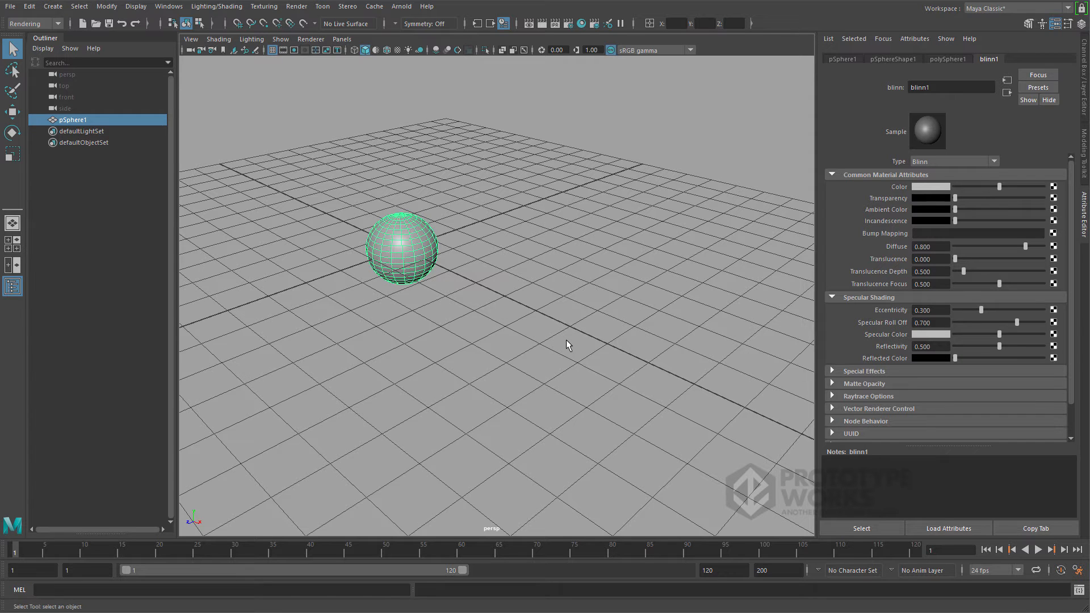
key(ctrl+a)
- Create a polygon cube and move it about 3.978 units along X, away from the sphere
click(631, 344)
shift+right_click(608, 243)
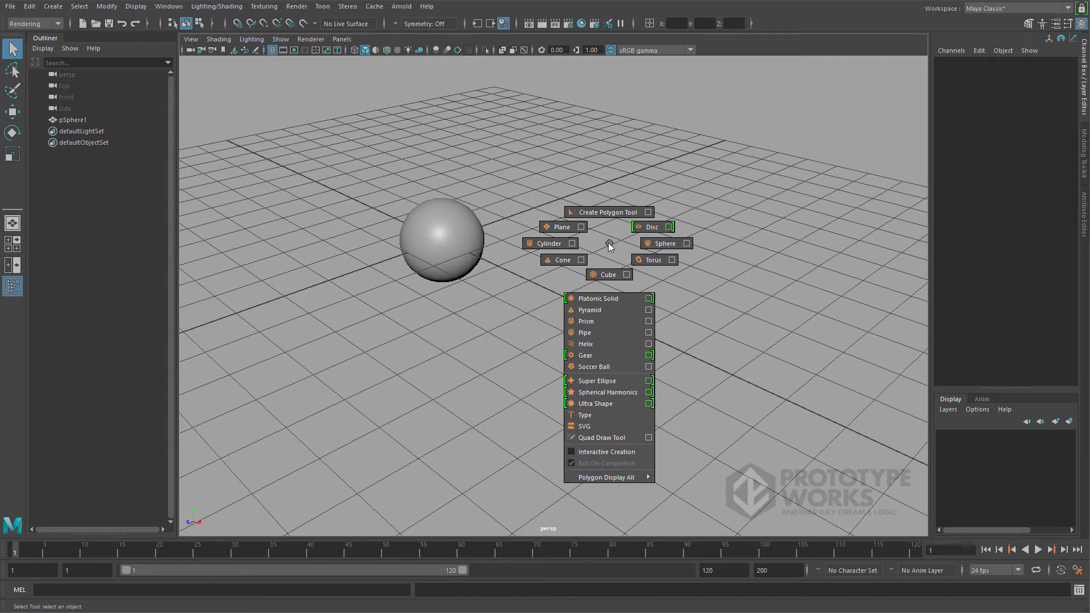
shift+right_drag(608, 243, 608, 274)
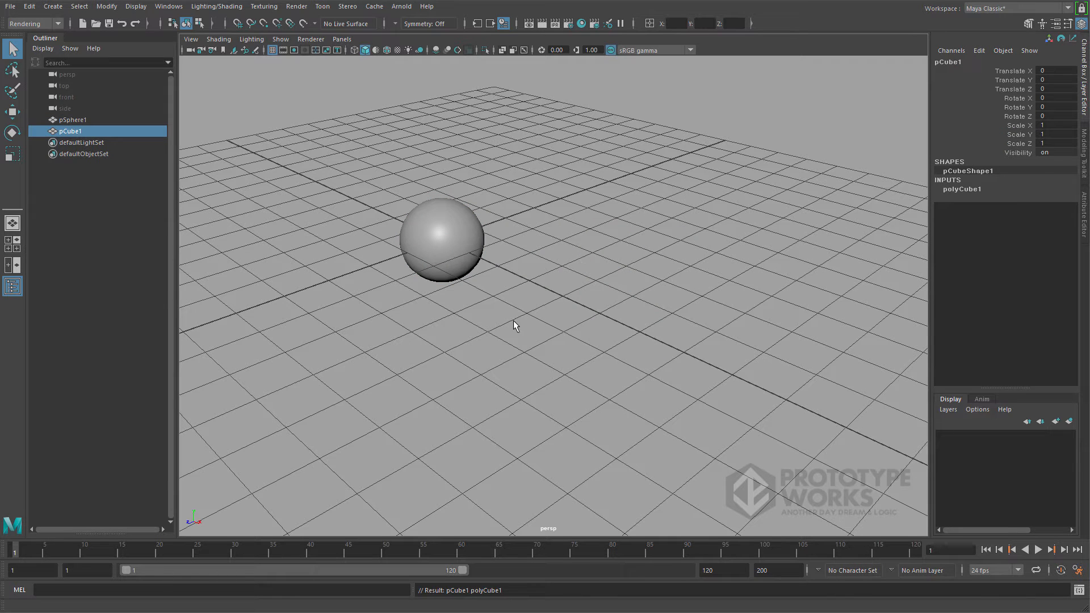
key(w)
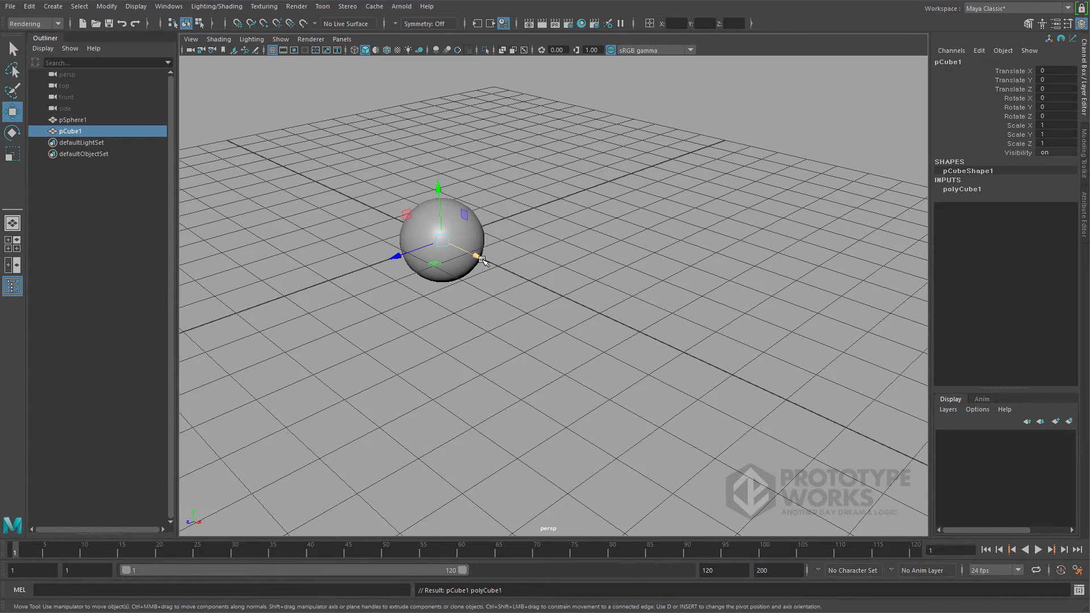
drag(482, 260, 607, 339)
scroll(603, 365, up, 1)
alt+middle_drag(603, 365, 543, 353)
- Assign a new Arnold aiStandardSurface material to the cube and clear the selection
right_drag(550, 172, 575, 463)
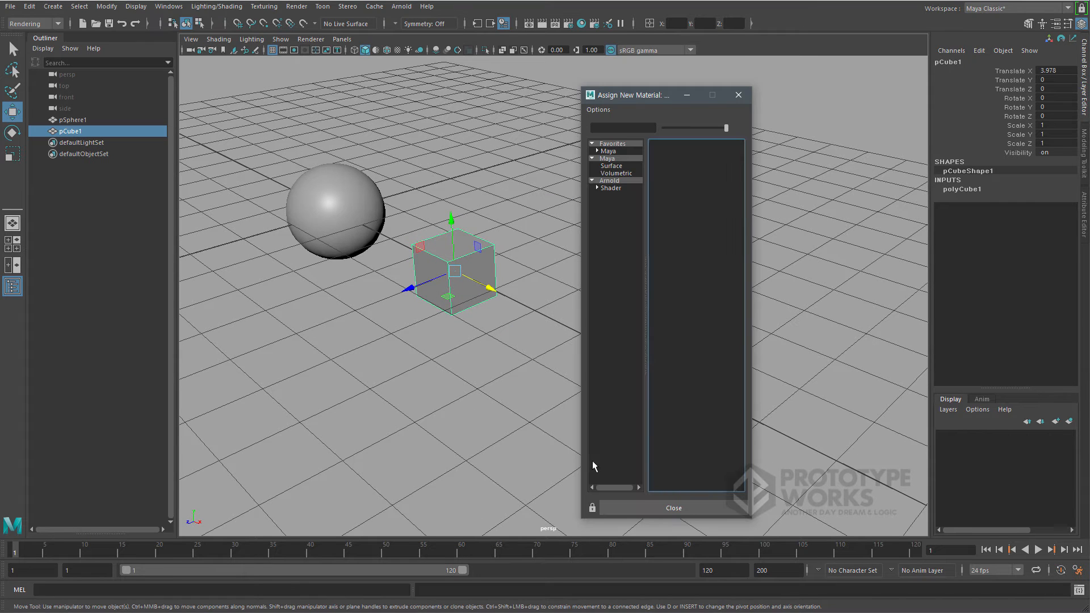
click(625, 184)
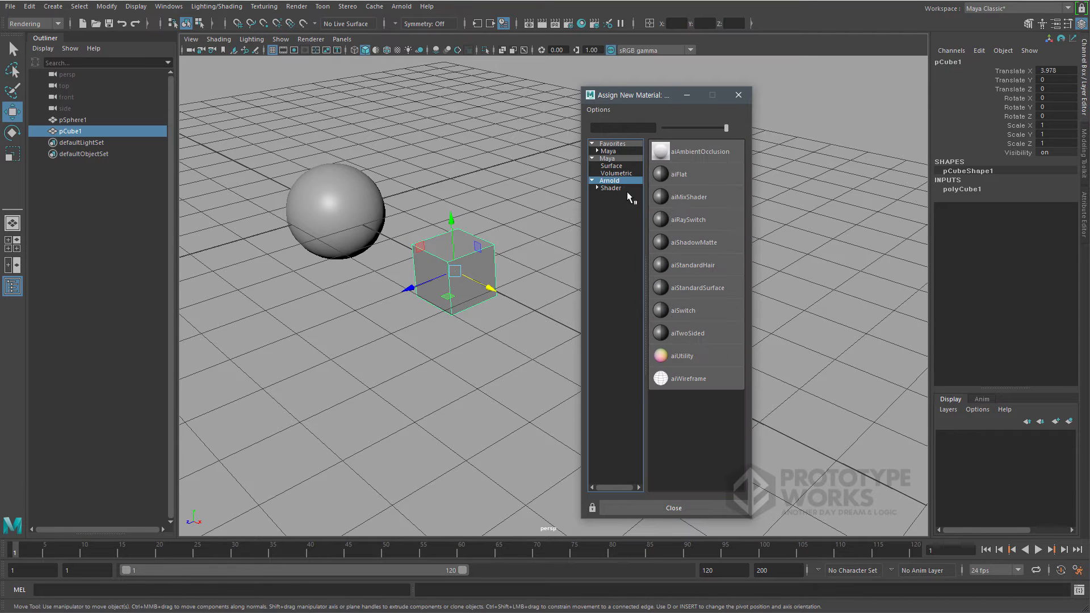
click(720, 290)
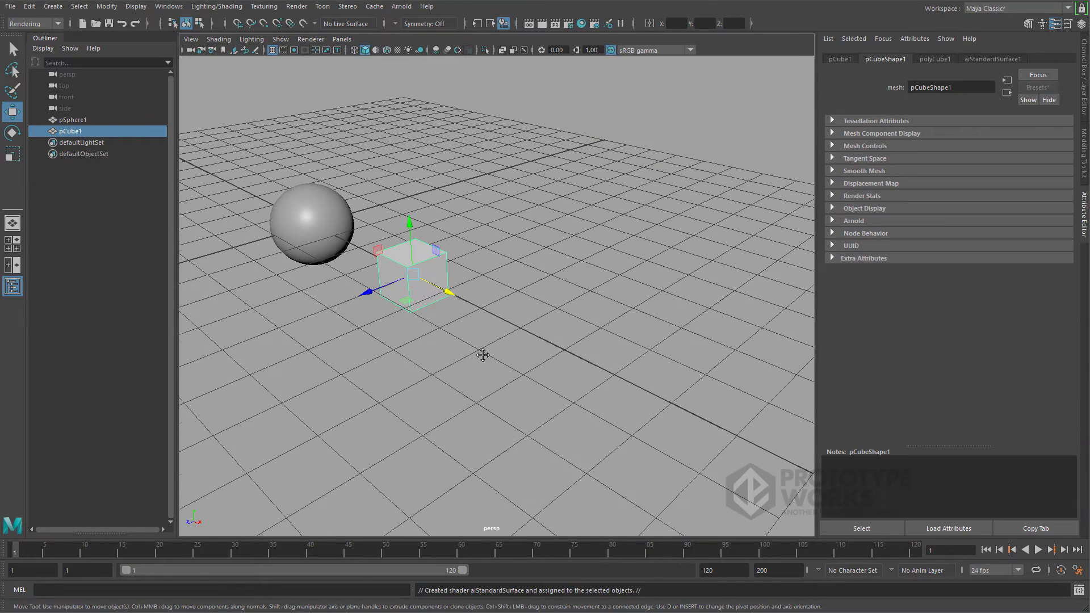
key(ctrl+a)
click(617, 336)
alt+drag(546, 365, 587, 350)
alt+right_drag(587, 351, 655, 433)
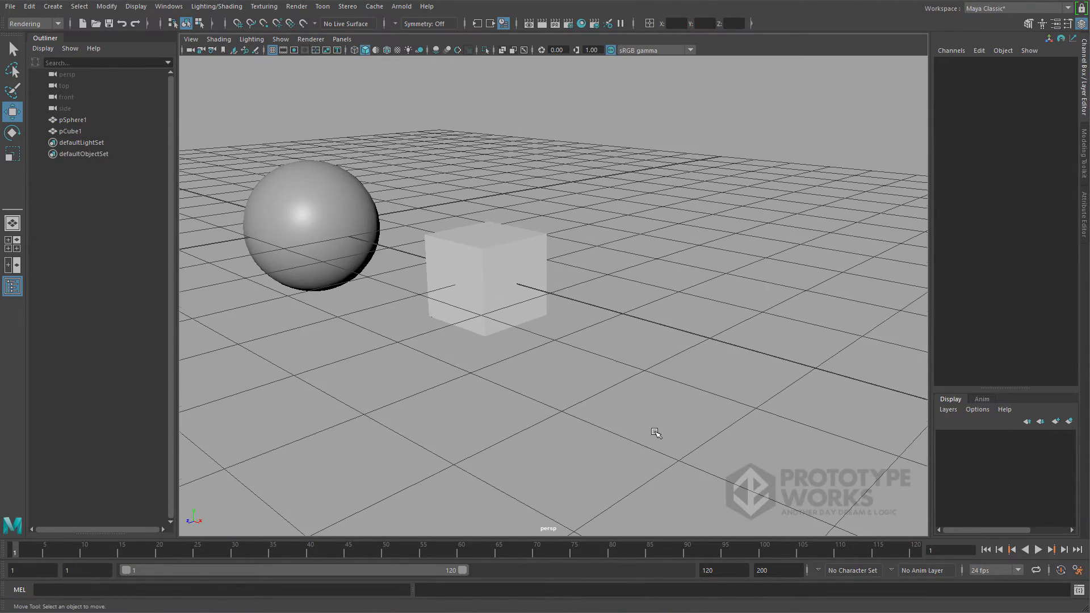
- Request the cube's material attributes and compare its shape node with the aiStandardSurface1 material node
scroll(587, 403, up, 1)
click(478, 263)
right_drag(572, 152, 598, 427)
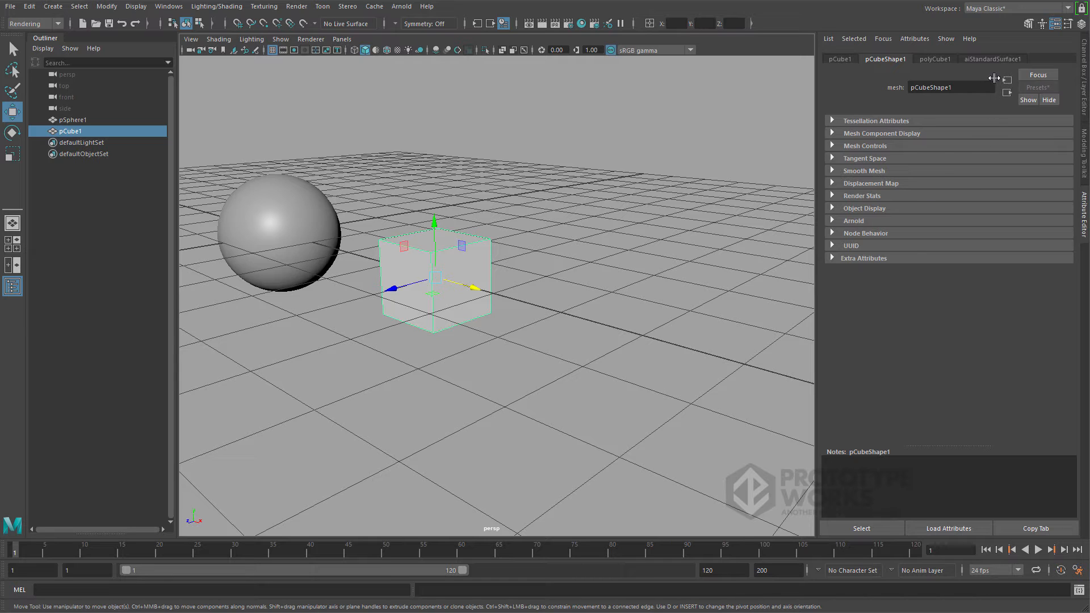
click(1003, 58)
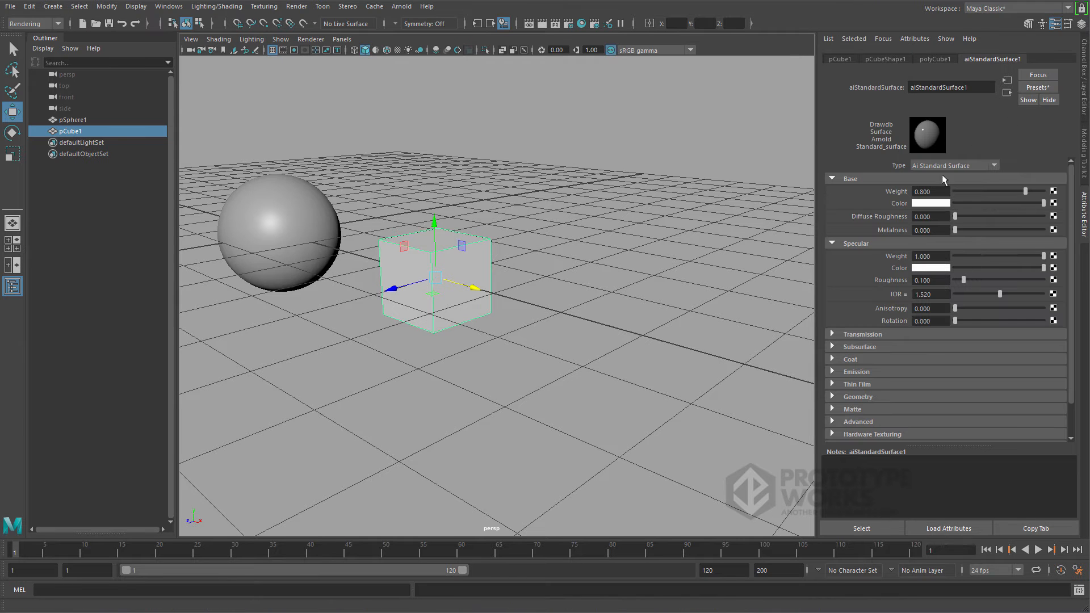
click(894, 60)
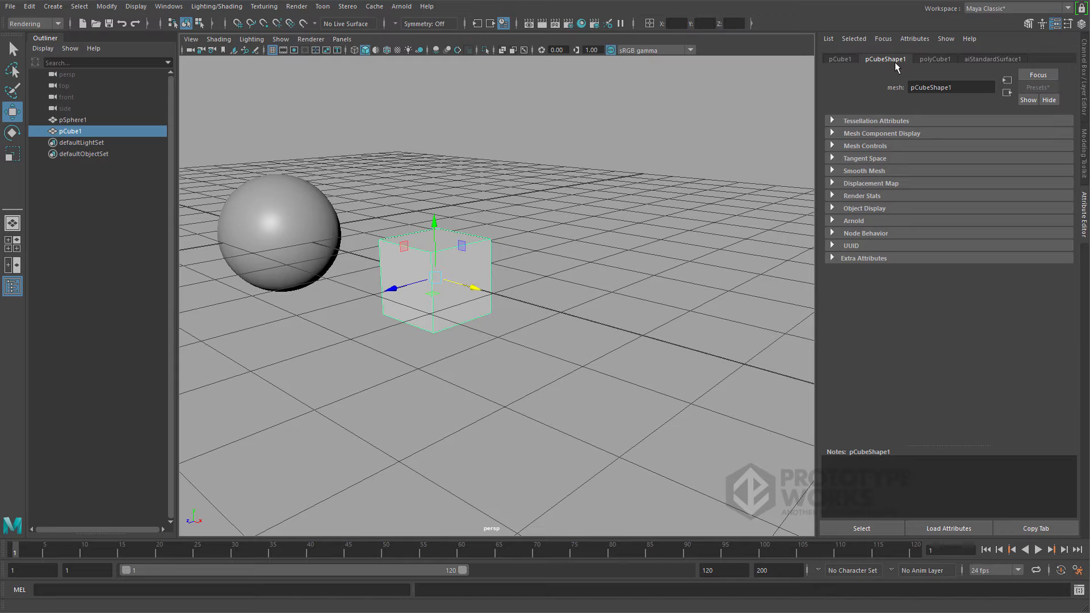
drag(930, 87, 963, 152)
click(583, 326)
key(ctrl+a)
- Select the cube, request its material attributes, and view the aiStandardSurface1 node before returning to the pCubeShape1 node
scroll(523, 368, up, 1)
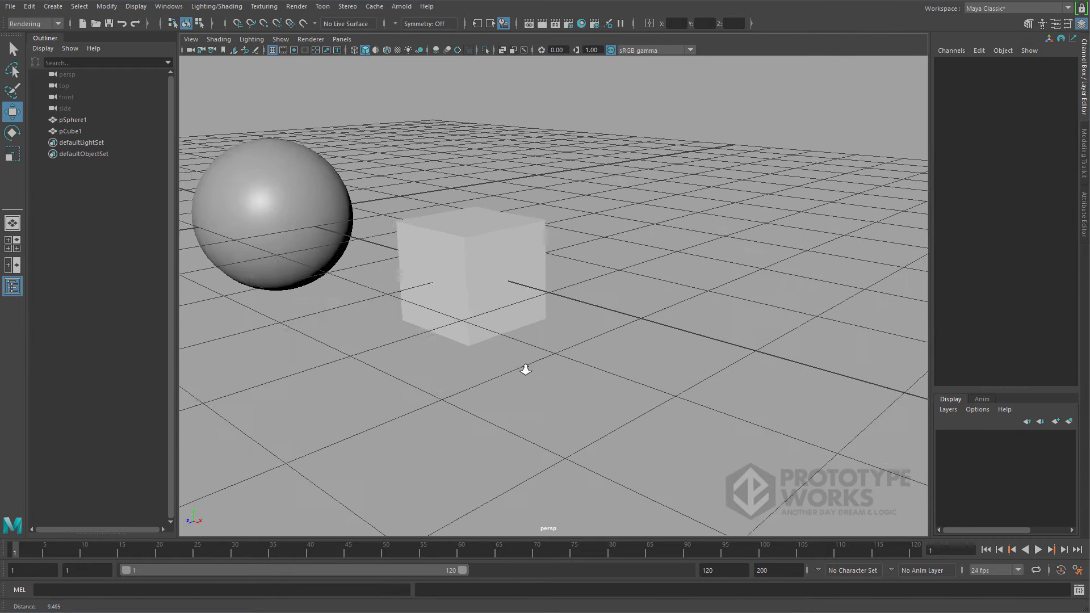
click(525, 279)
right_click(583, 159)
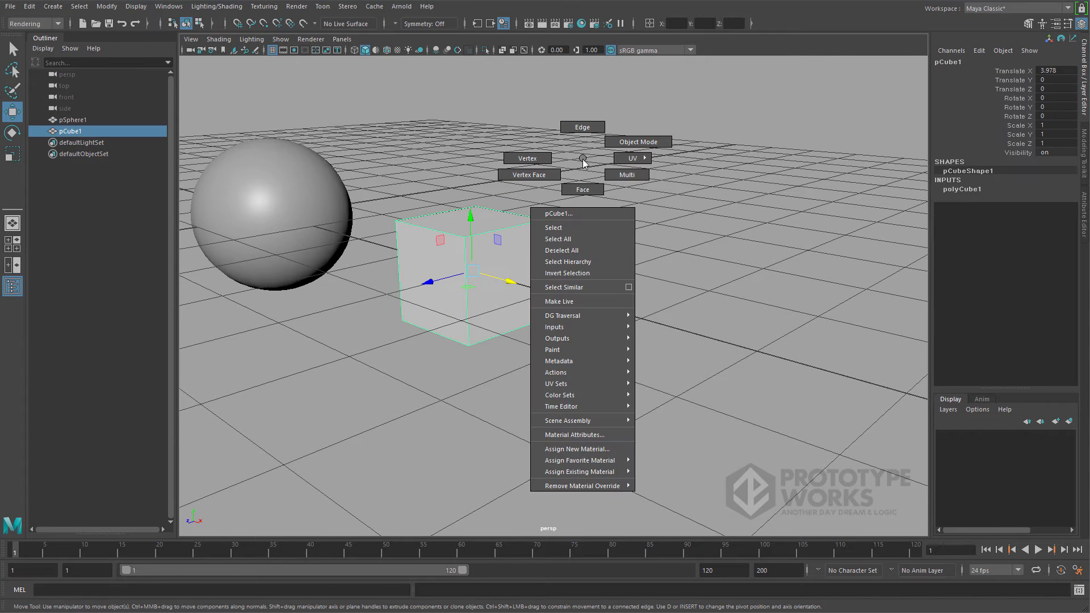
click(615, 434)
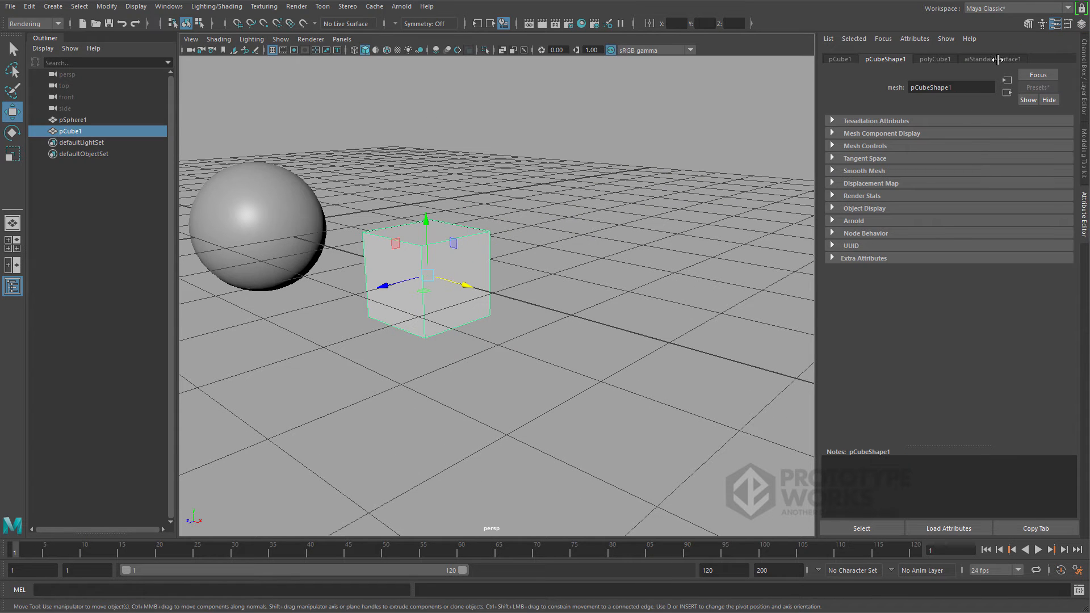
click(996, 59)
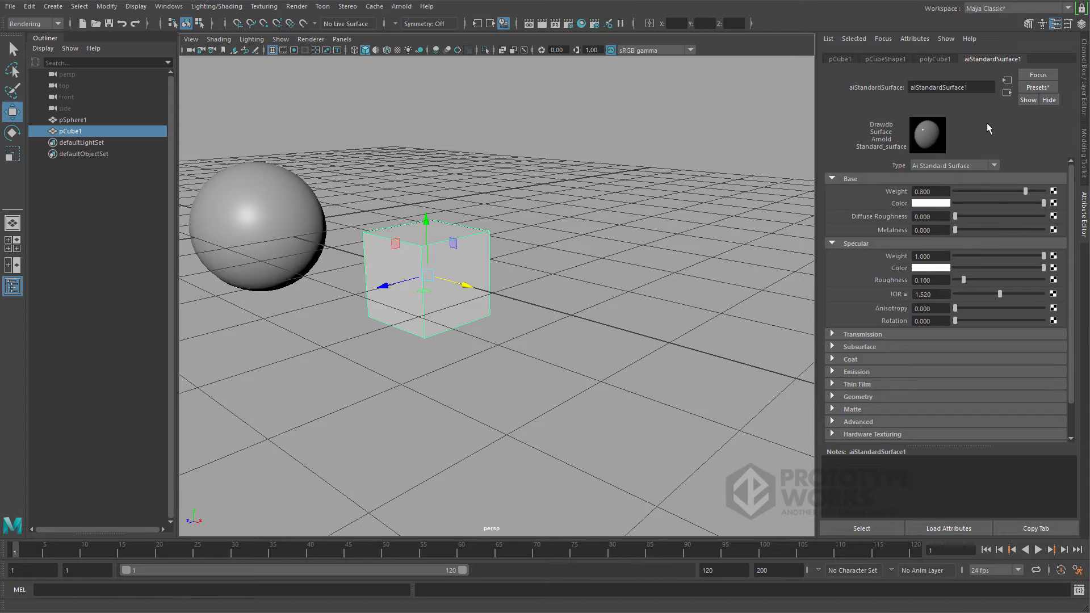
click(900, 59)
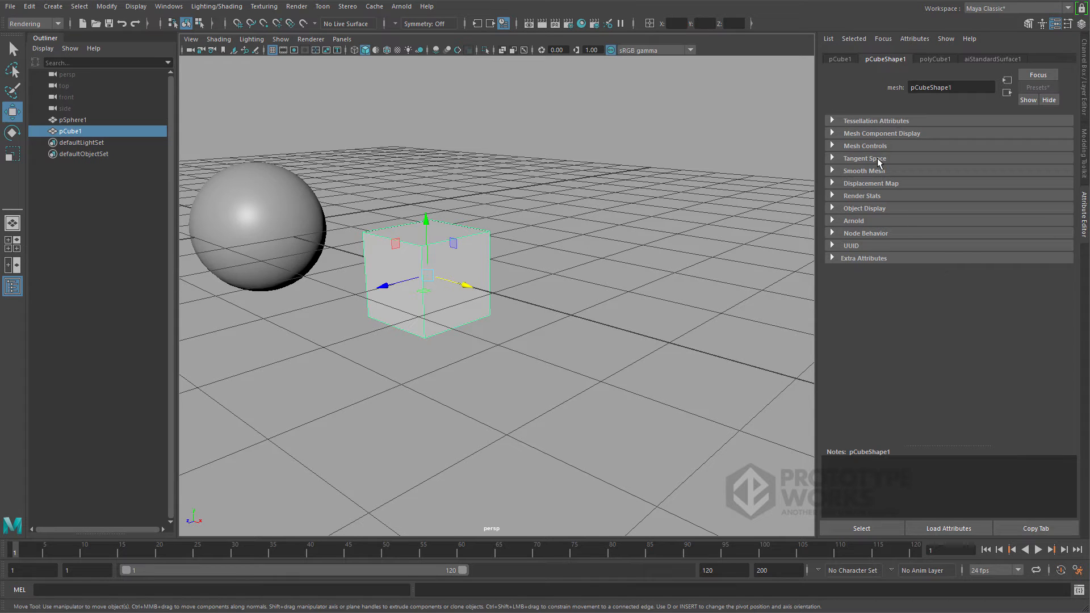
- Run Material Attributes on the cube again to view its Arnold material, and switch back to the Channel Box
right_click(545, 300)
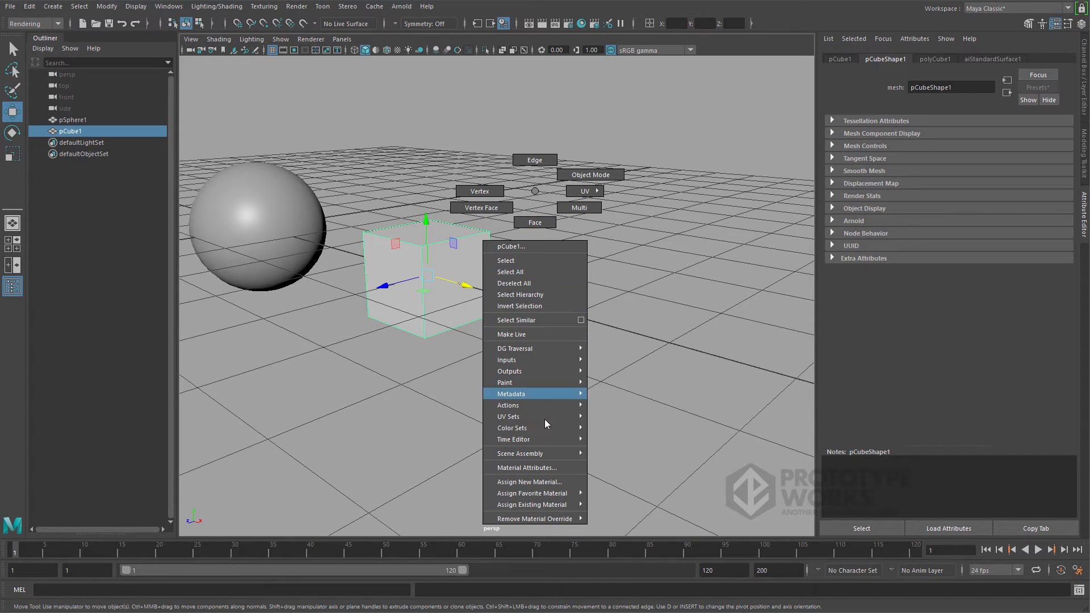
click(553, 469)
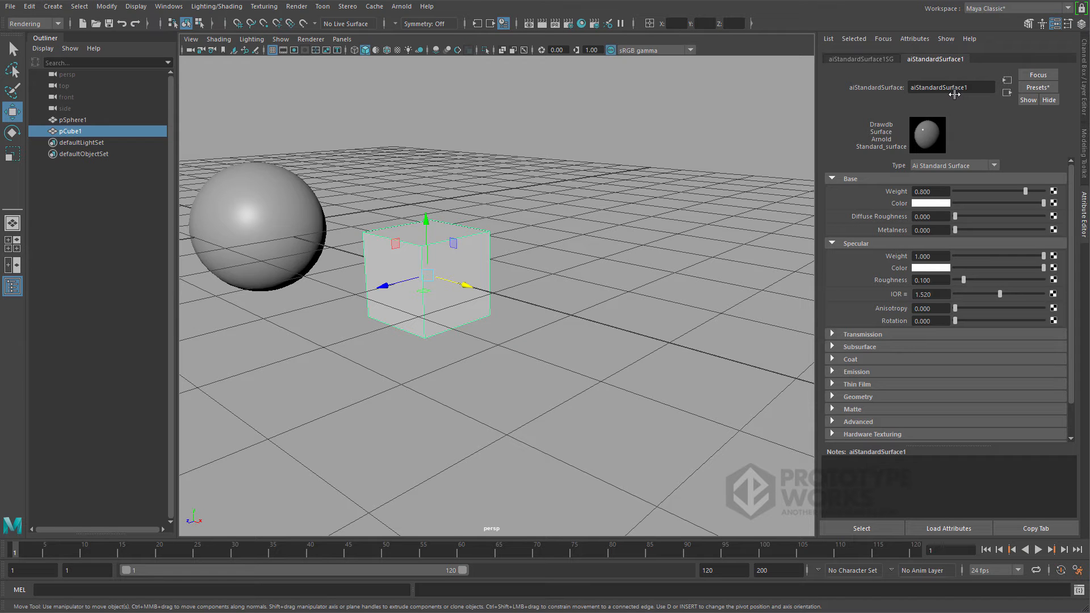
key(ctrl+a)
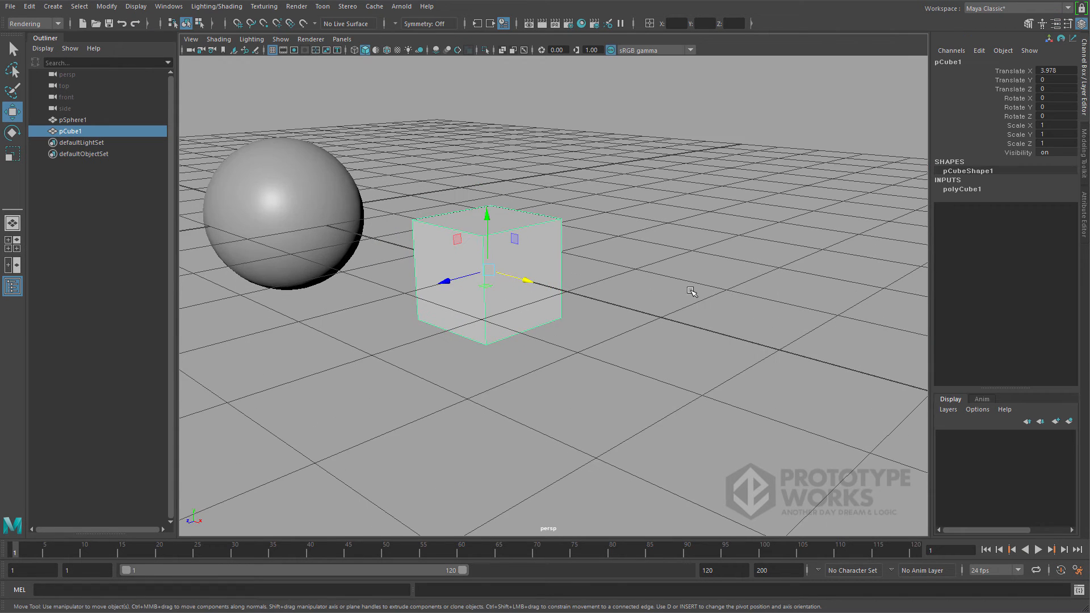
scroll(692, 292, up, 2)
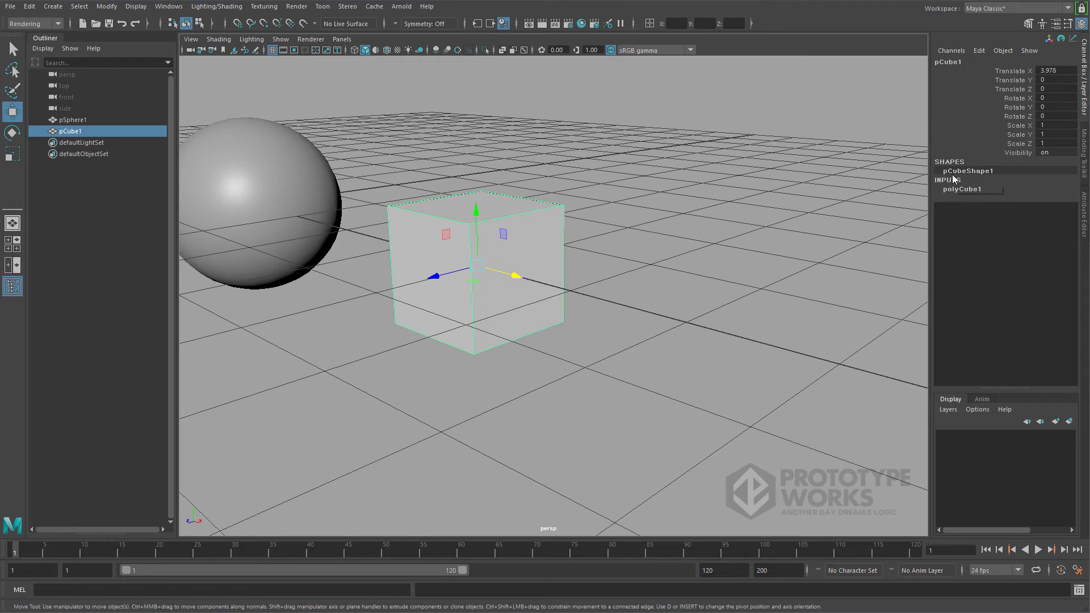
- Run Material Attributes on the cube twice in a row, clear the selection, and return to the Channel Box
right_drag(702, 173, 734, 451)
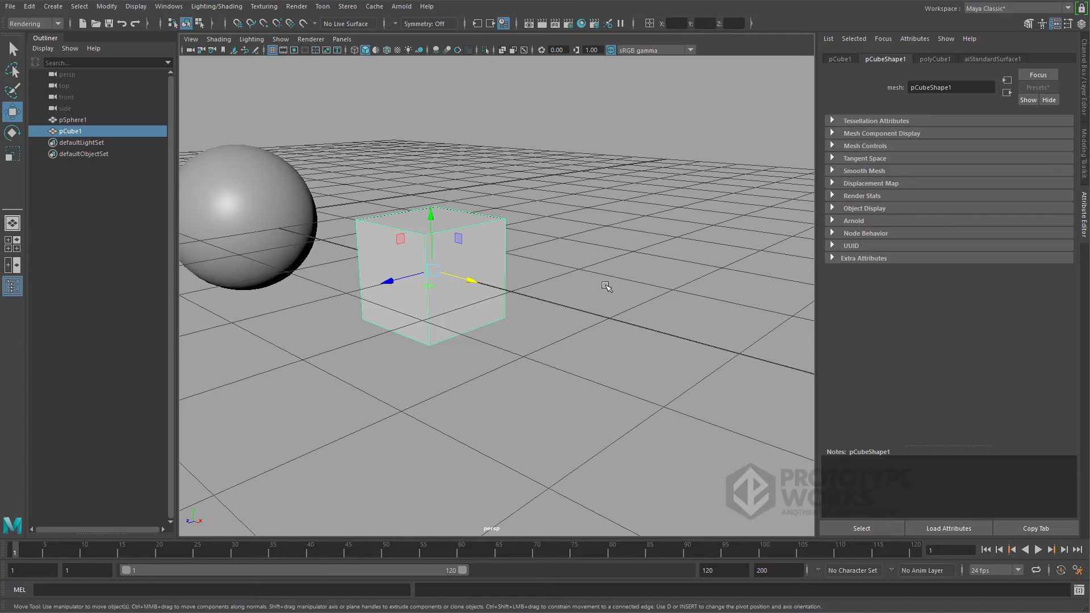
right_drag(585, 226, 608, 503)
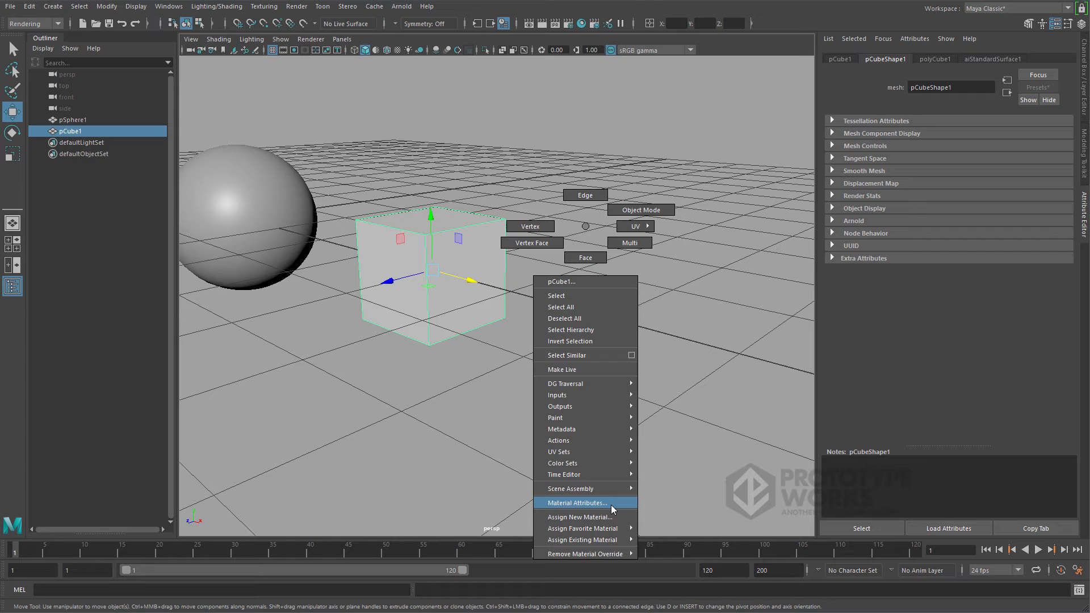
click(611, 505)
click(522, 313)
key(ctrl+a)
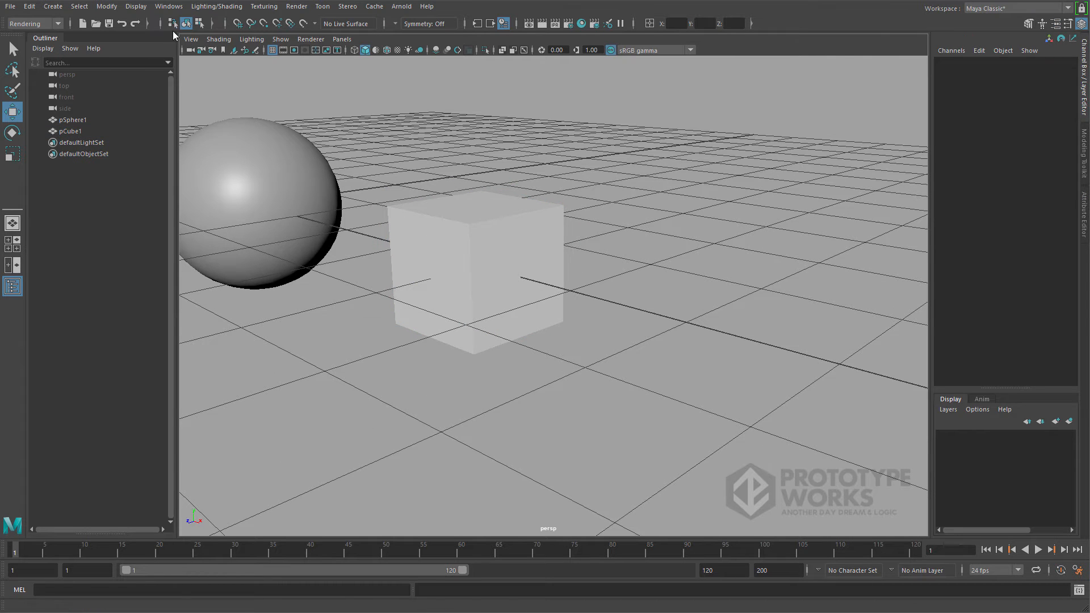
- Open the Hotkey Editor and search by Application Command for "material"
click(169, 6)
mouse_move(211, 114)
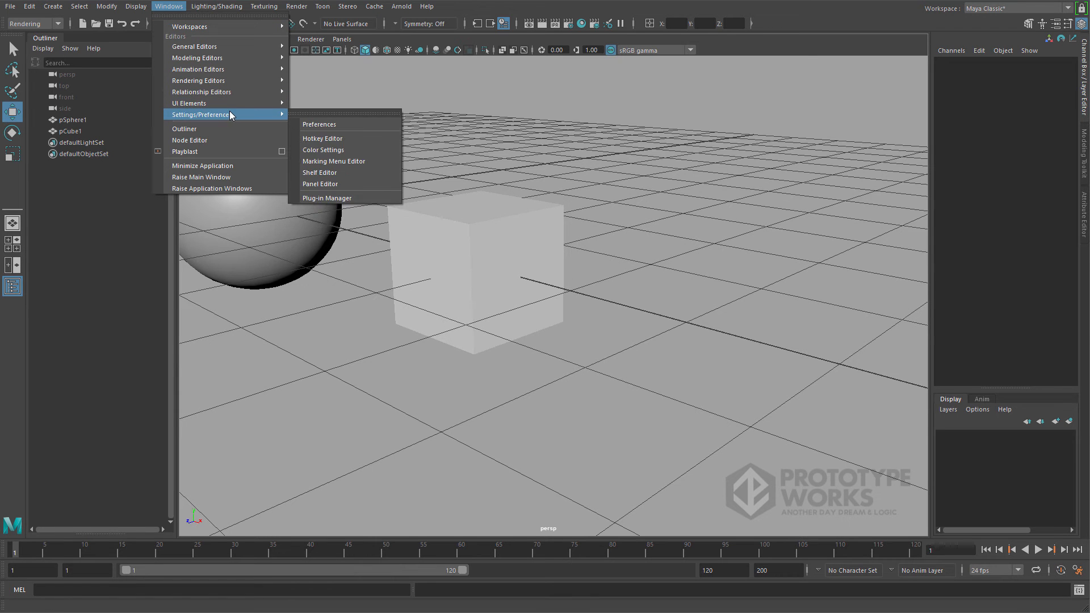
click(380, 140)
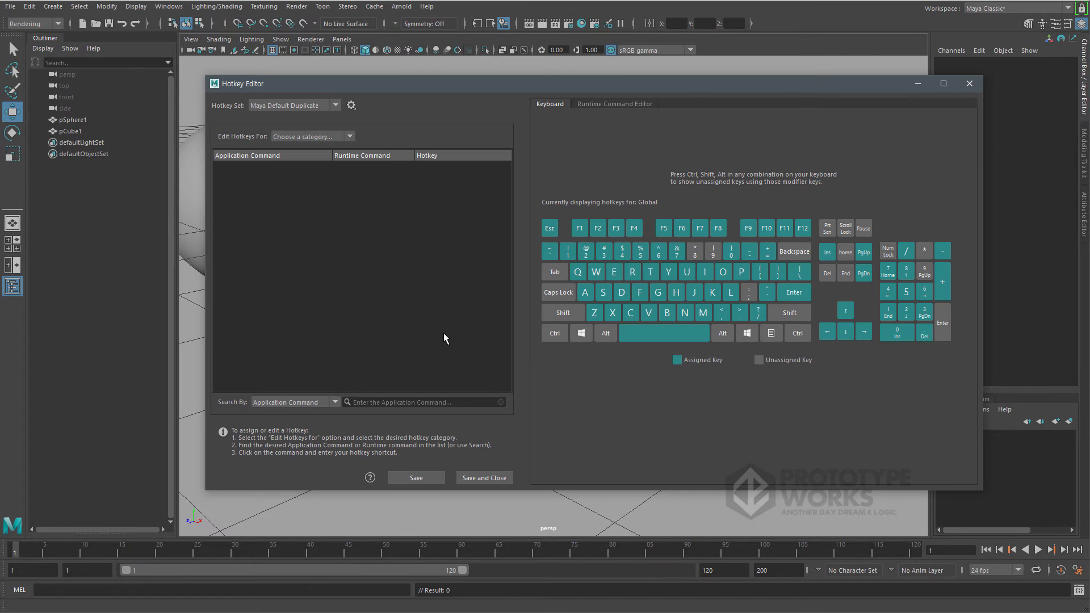
click(271, 403)
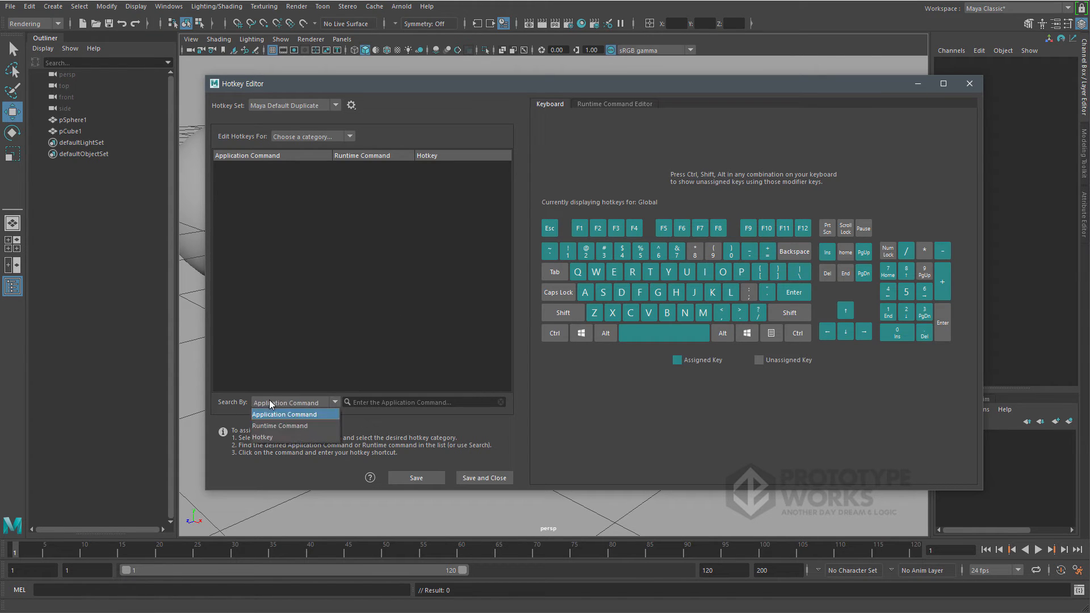
click(308, 417)
click(402, 402)
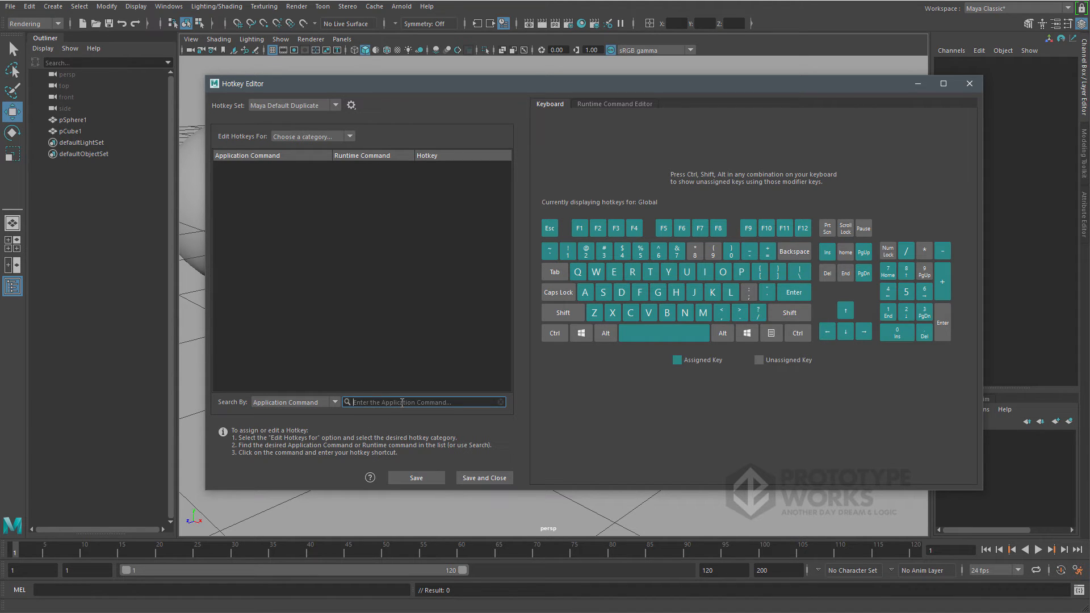
text(mat)
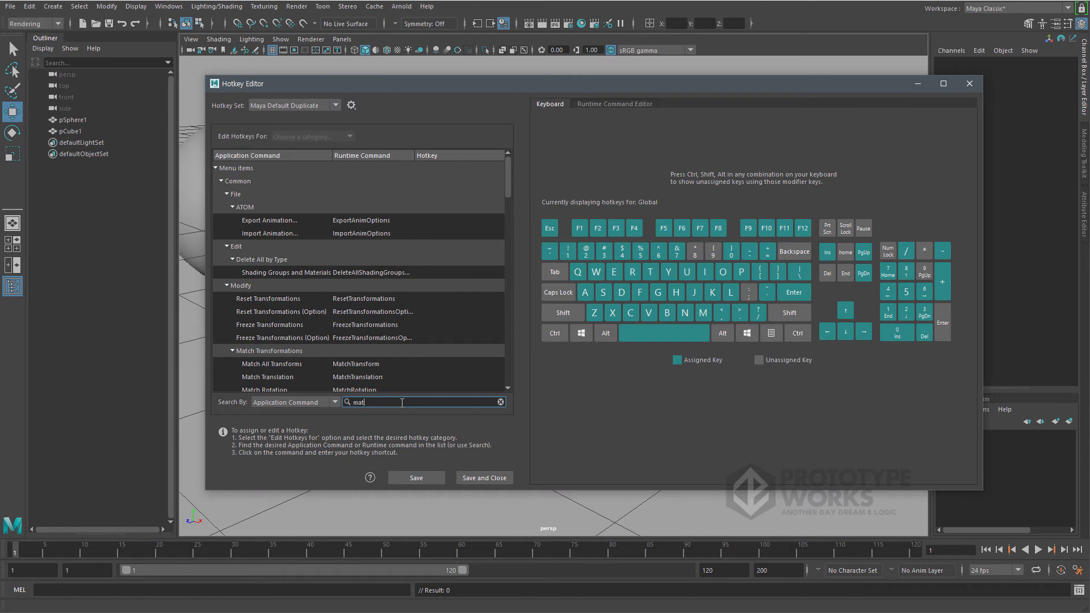
text(erial)
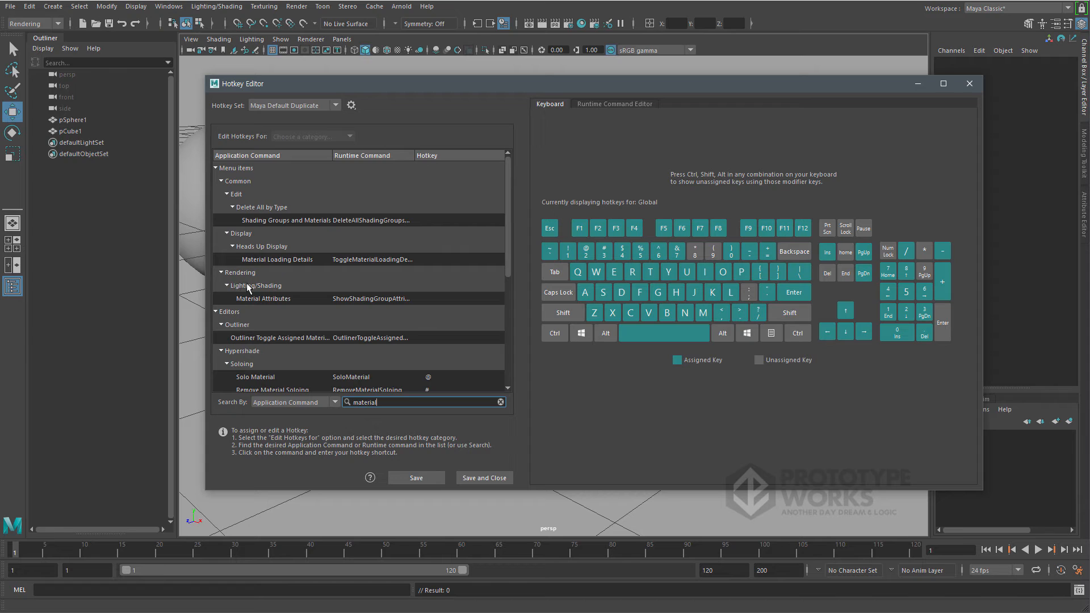
- Open the hotkey entry of the Material Attributes command under Rendering > Lighting/Shading for editing
click(265, 300)
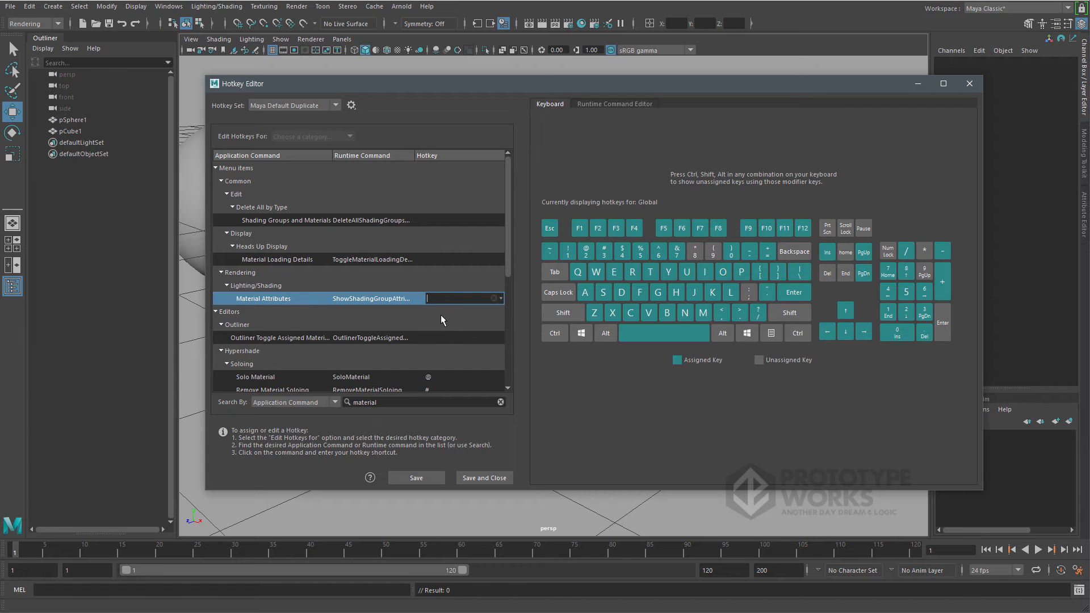
click(410, 302)
click(443, 299)
- Try Ctrl+A as the hotkey for the Material Attributes command and clear the entry
key(ctrl)
key(ctrl+a)
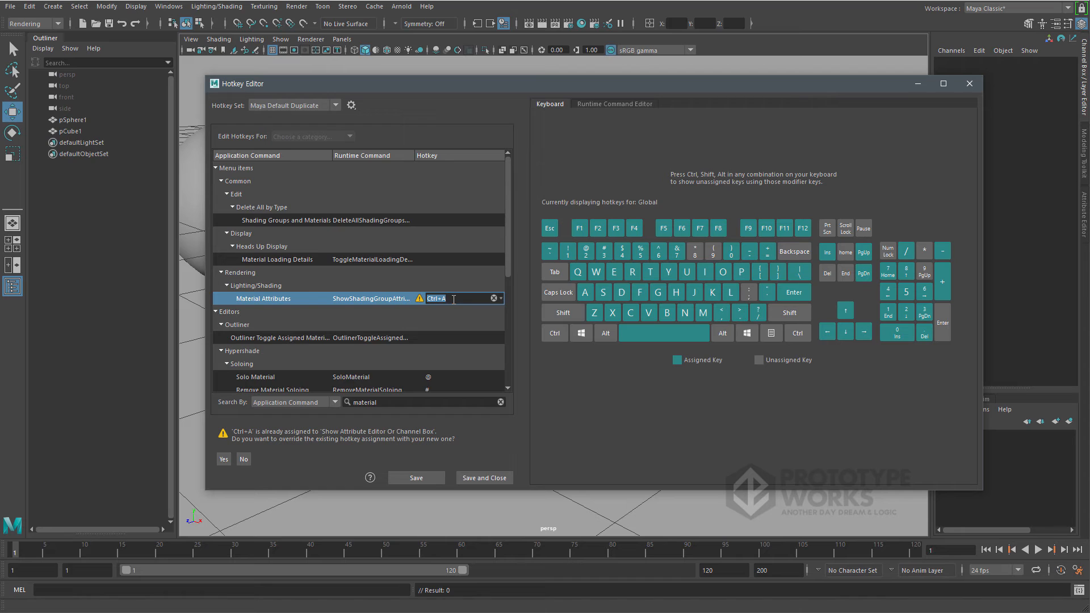
click(493, 298)
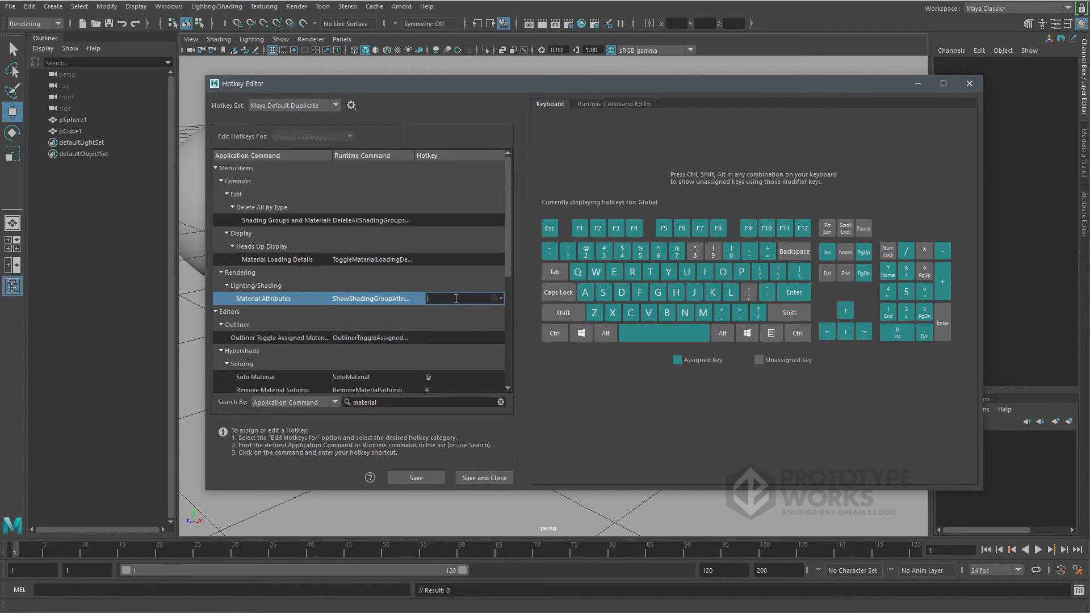
- Assign Ctrl+Shift+A as the hotkey for Material Attributes, save the hotkeys, and close the editor
key(ctrl)
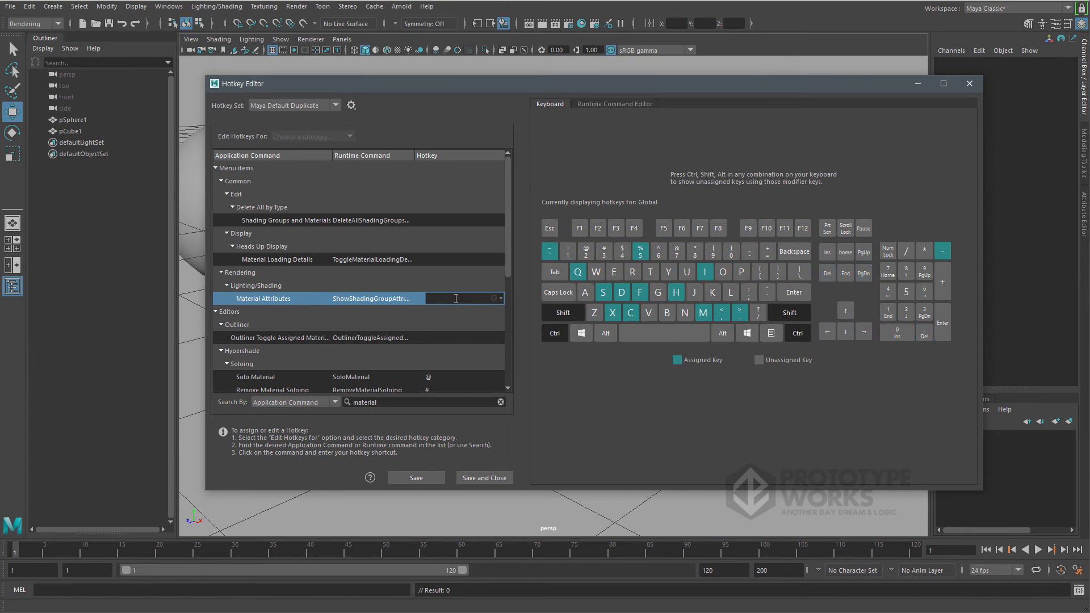
key(ctrl+shift+a)
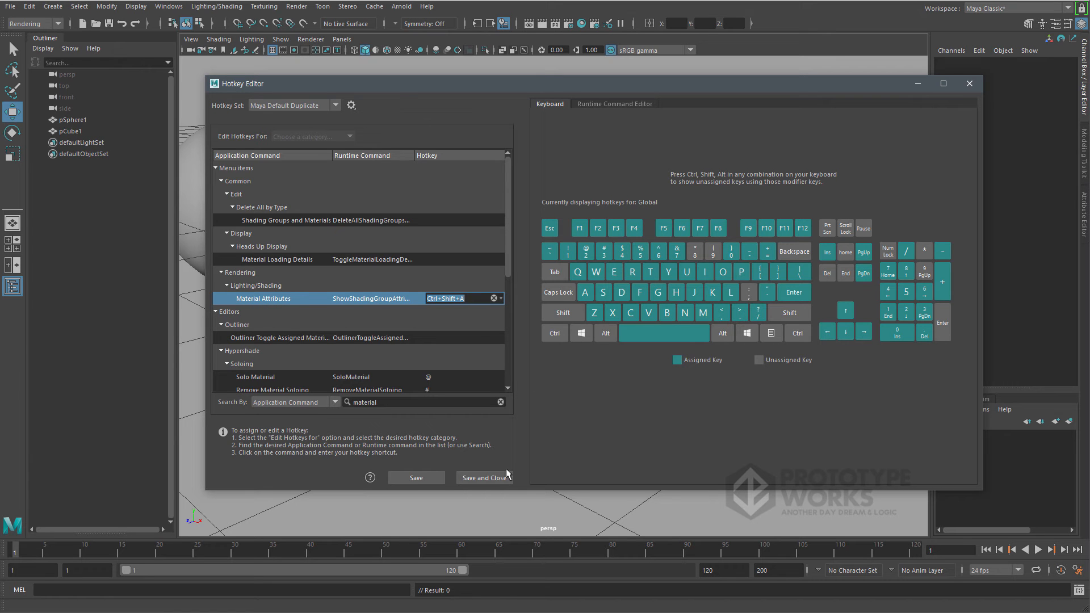
click(489, 479)
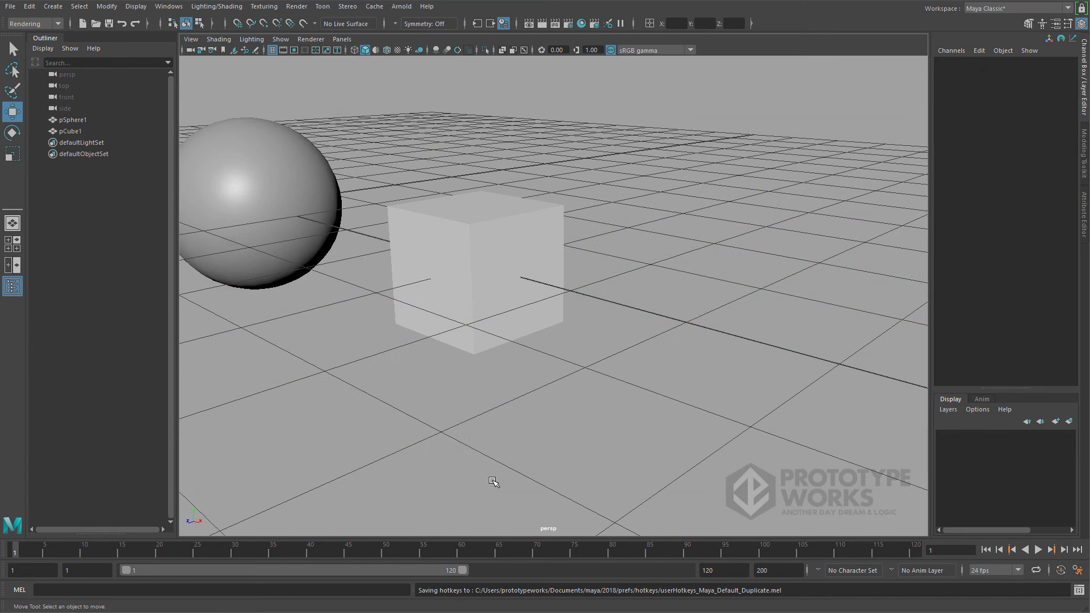
- Select the cube, view its Arnold material through the new hotkey, return to the Channel Box, and deselect the cube
scroll(565, 419, down, 4)
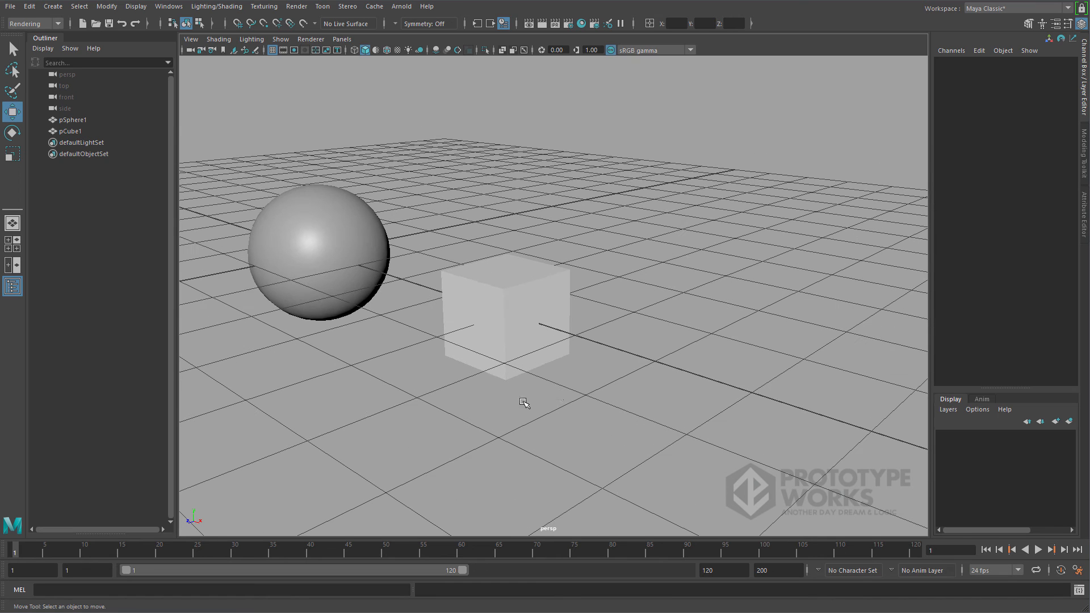
click(536, 335)
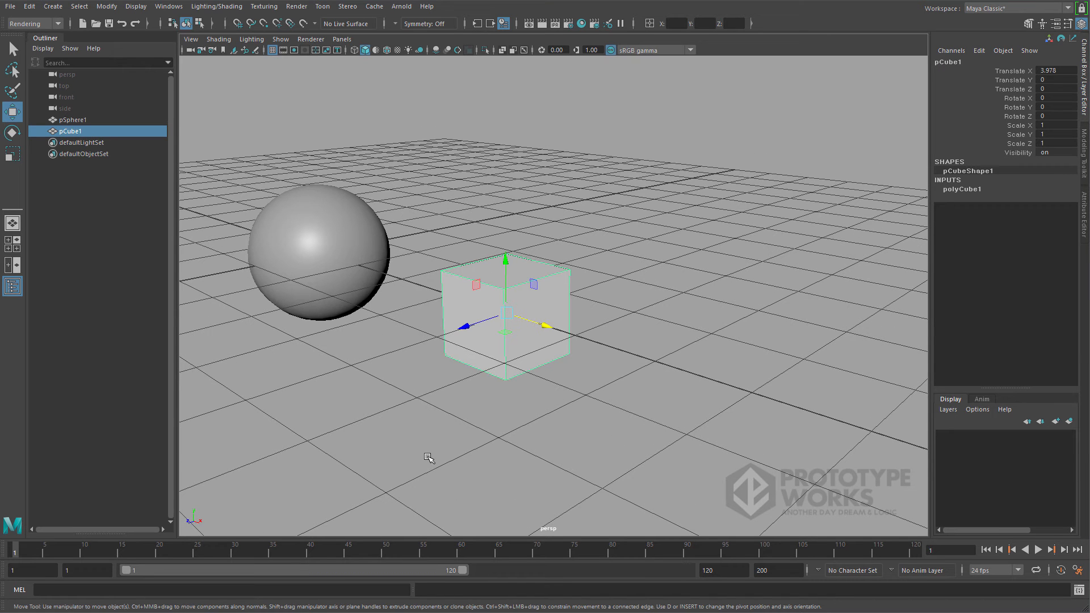
key(ctrl+a)
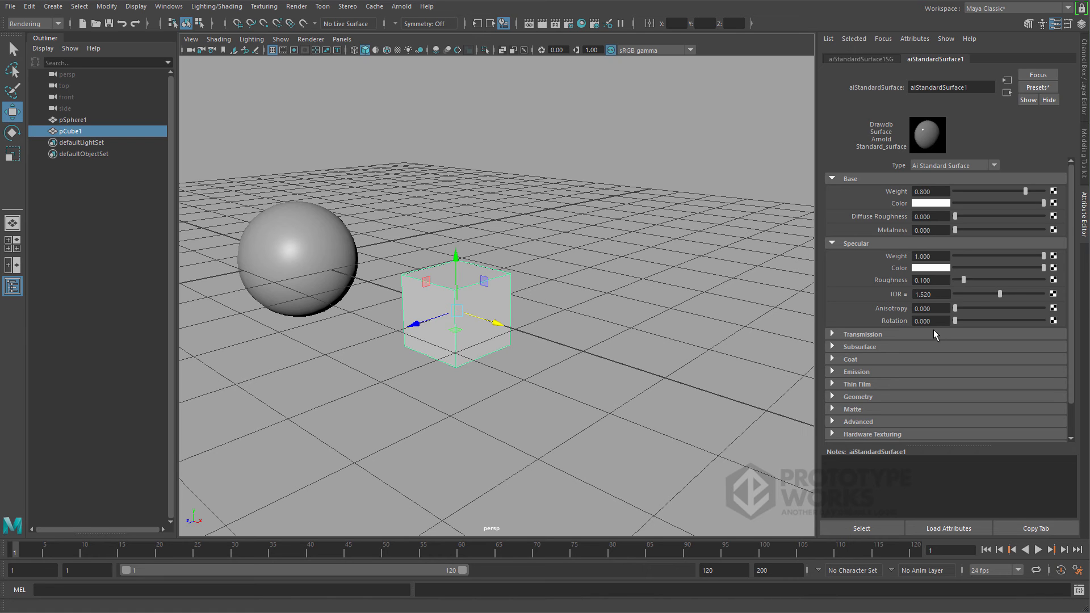
key(ctrl+a)
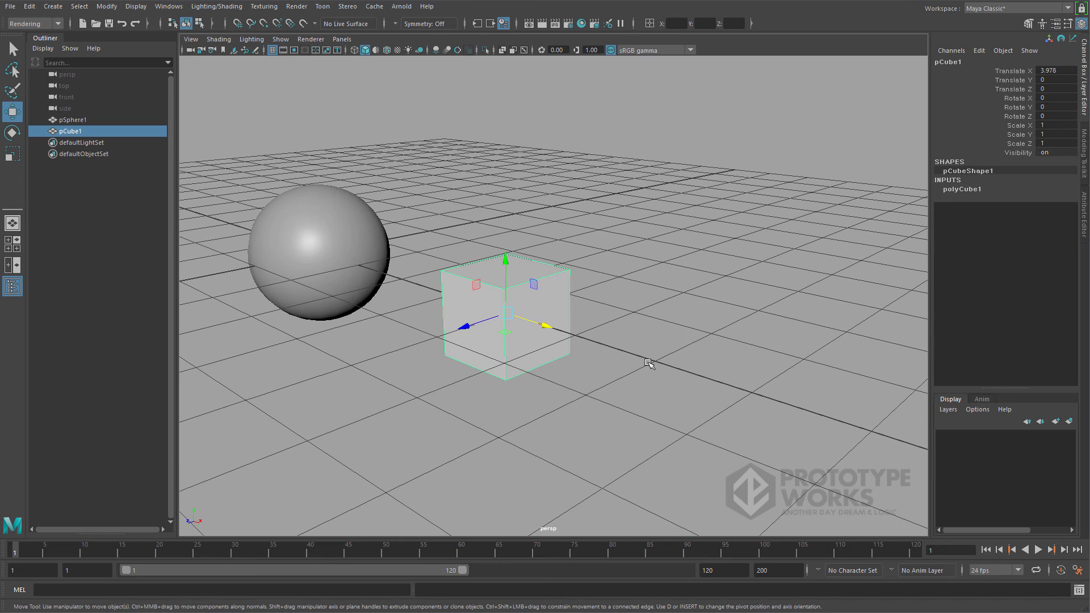
click(747, 285)
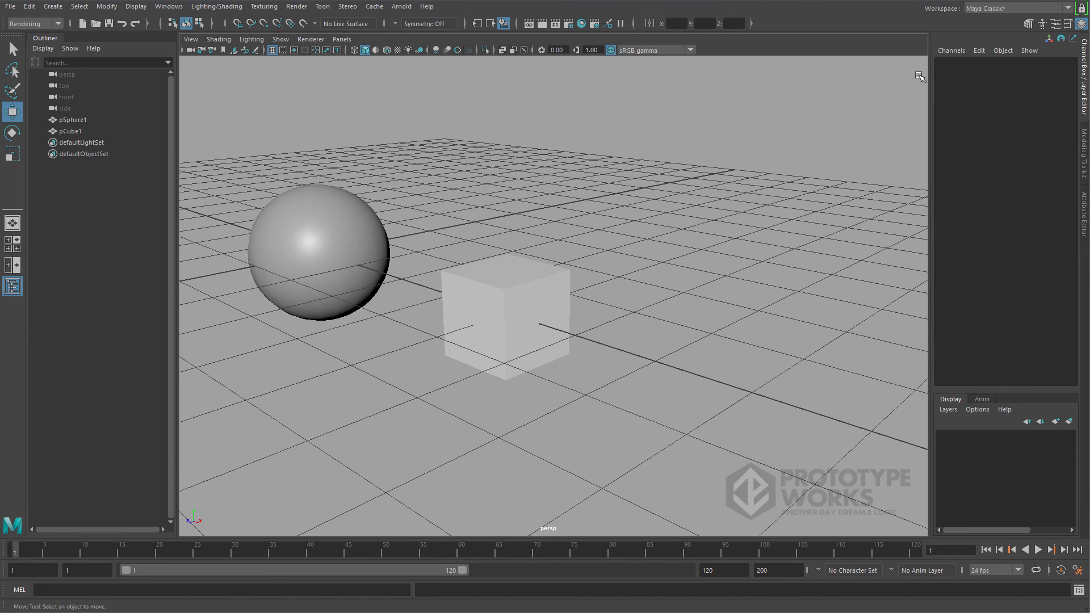
- Select the sphere and view its blinn1 material attributes with the Material Attributes hotkey
alt+drag(586, 301, 670, 340)
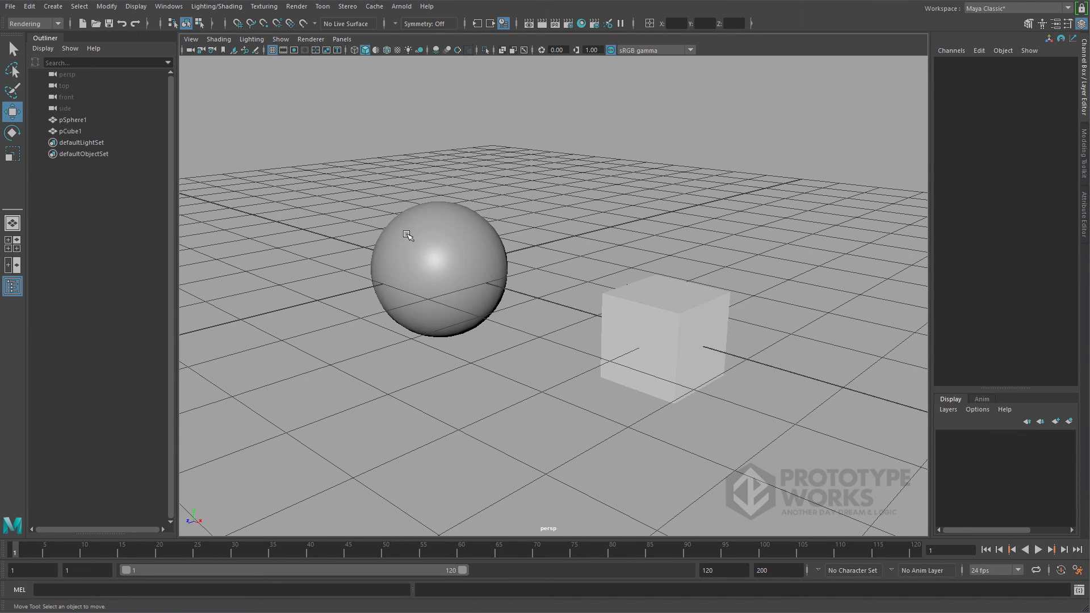
click(404, 233)
key(ctrl+a)
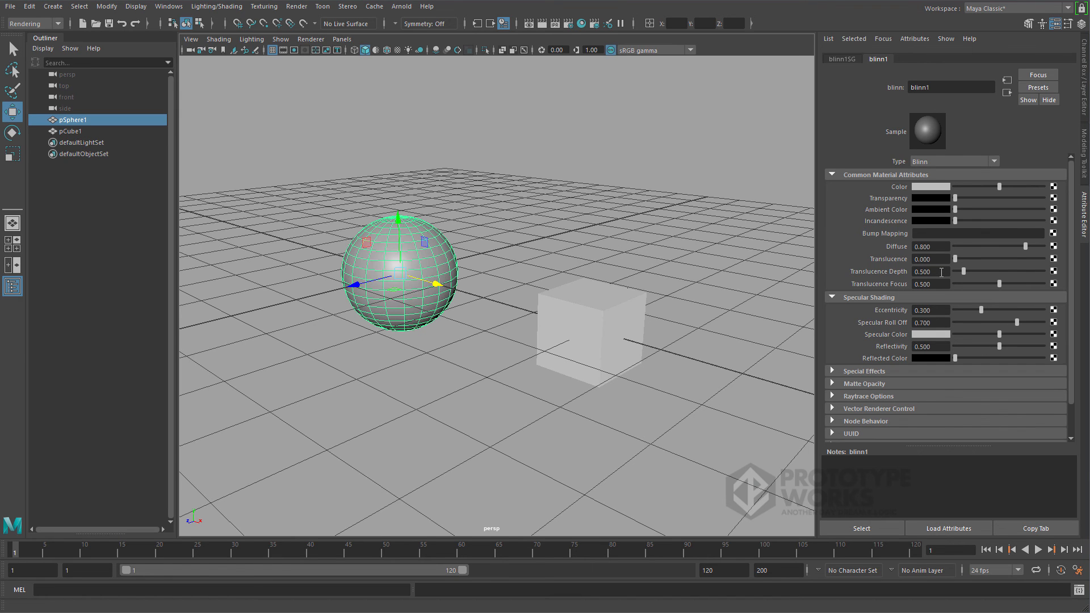
- Select the cube, view its aiStandardSurface1 material attributes, and clear the selection
click(639, 418)
click(614, 363)
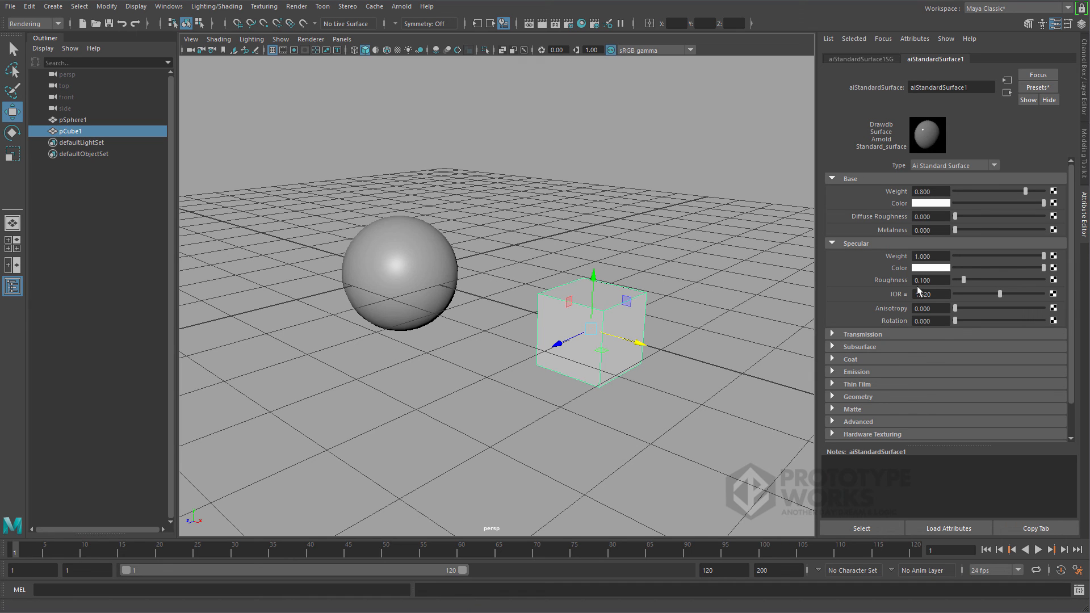
click(648, 204)
alt+middle_drag(623, 377, 528, 379)
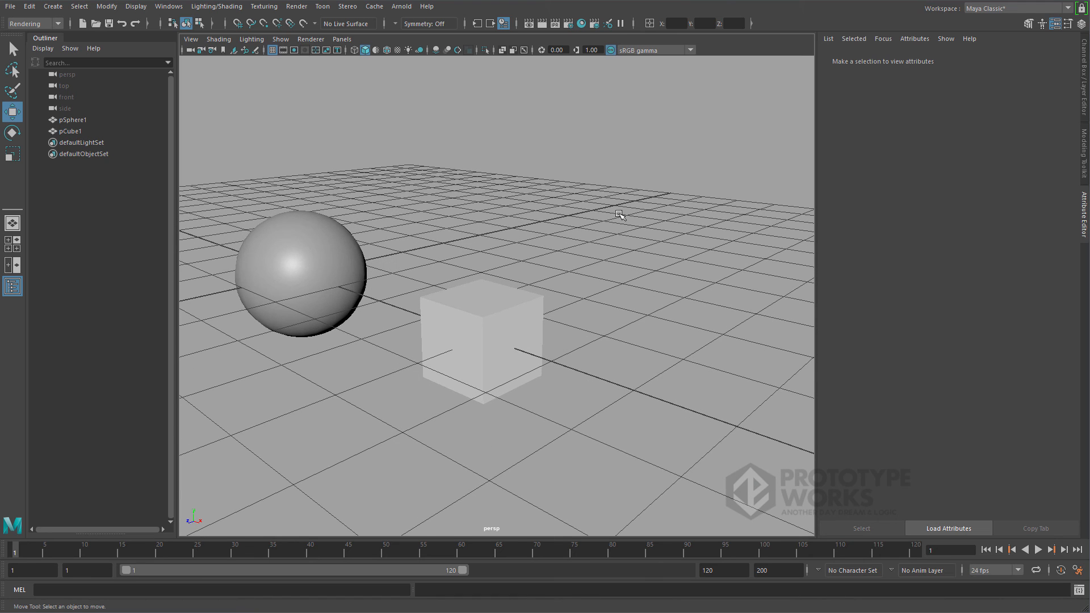
- Restore the cube's selection and point out its Material Attributes command without running it
right_click(599, 156)
key(ctrl+z)
right_drag(589, 184, 612, 461)
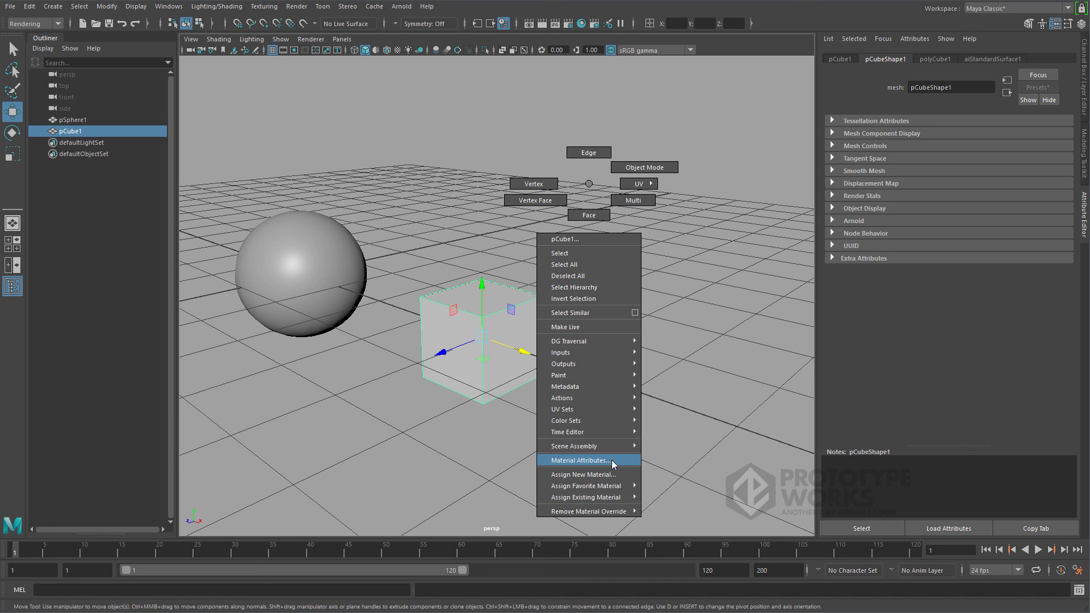
right_drag(612, 460, 591, 186)
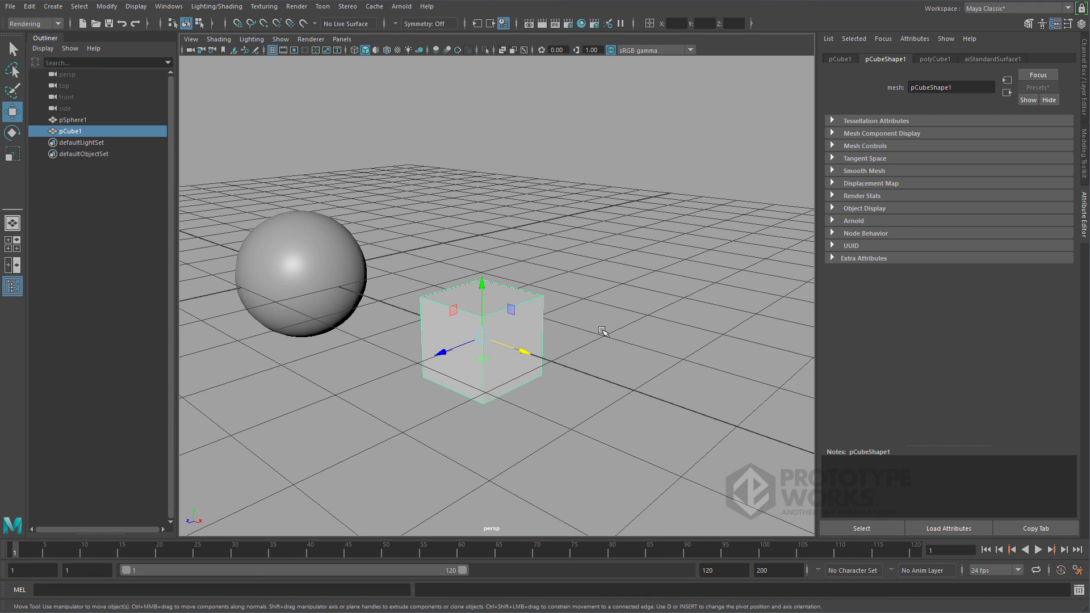